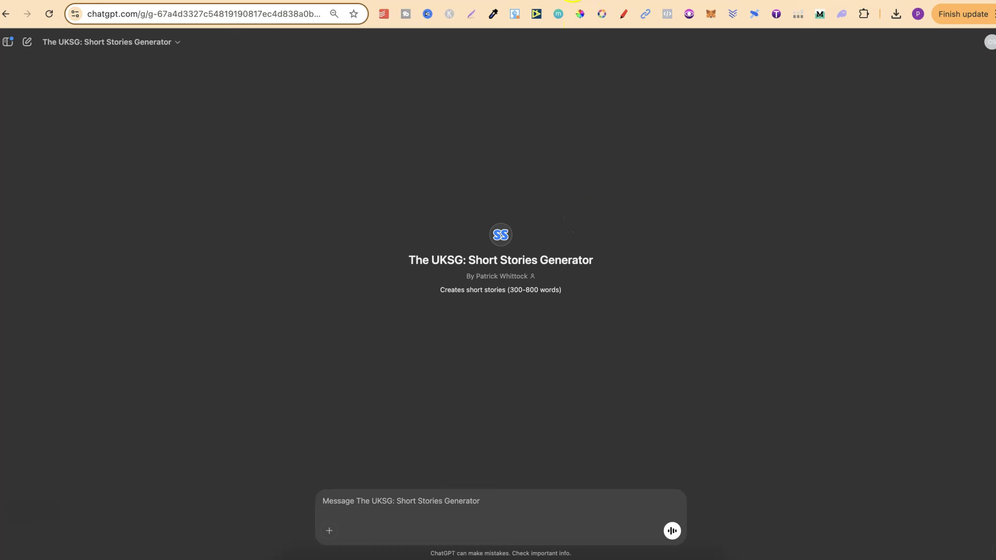
Review the Gumroad sales page for The Ultimate Kids Story Generator, including its discount, contents and customer ratings
{"action": "left_click", "coordinate": [597, 1]}
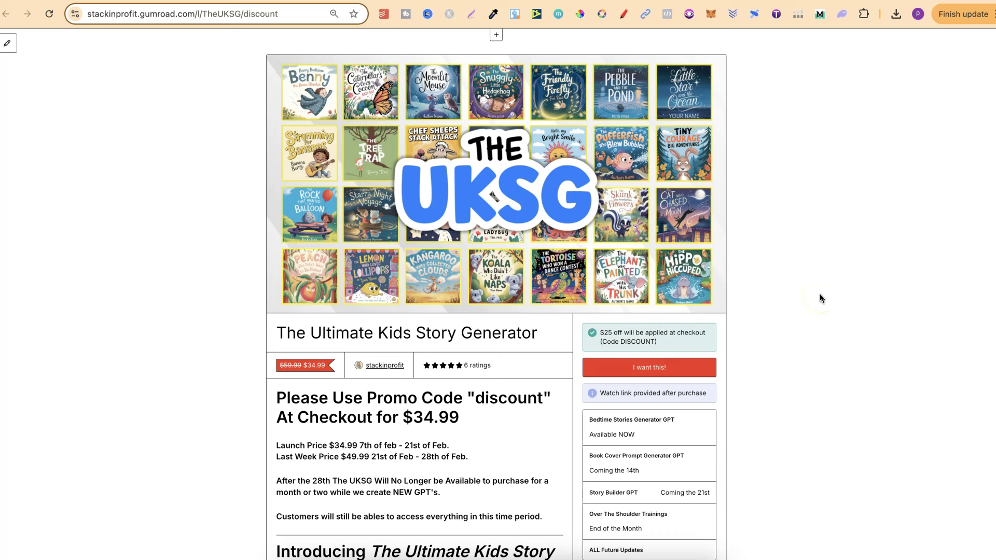
{"action": "scroll", "coordinate": [821, 297], "scroll_direction": "down", "scroll_amount": 5}
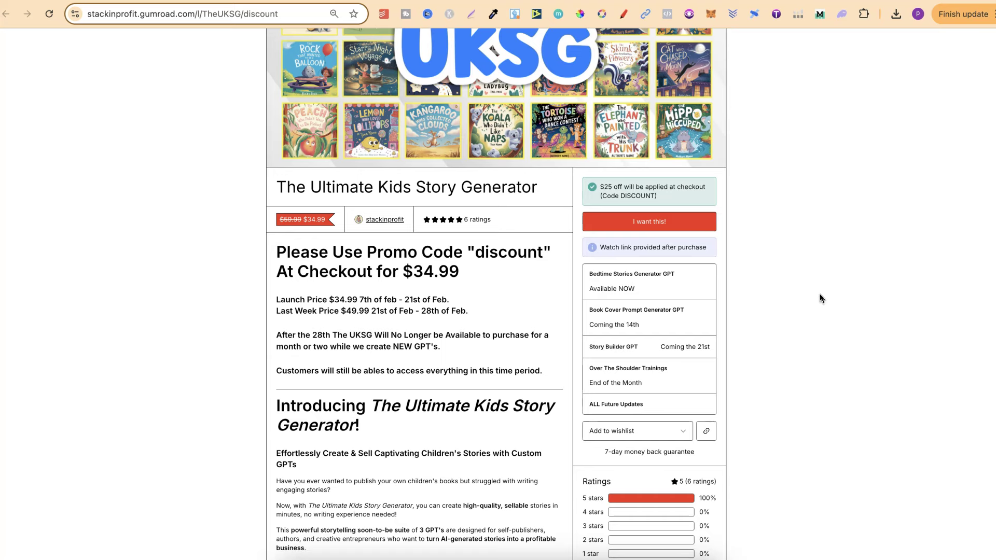
{"action": "scroll", "coordinate": [821, 297], "scroll_direction": "down", "scroll_amount": 20}
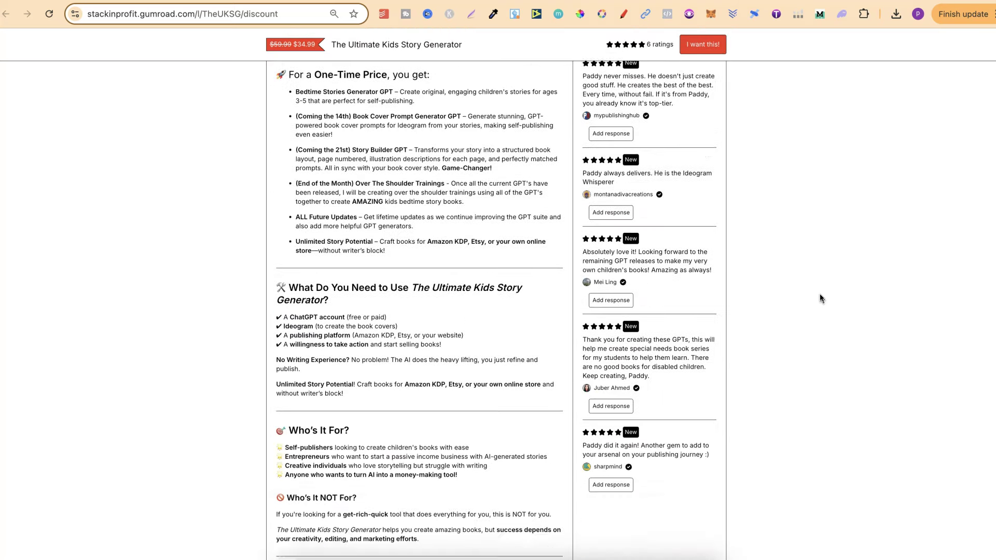
{"action": "scroll", "coordinate": [820, 298], "scroll_direction": "up", "scroll_amount": 20}
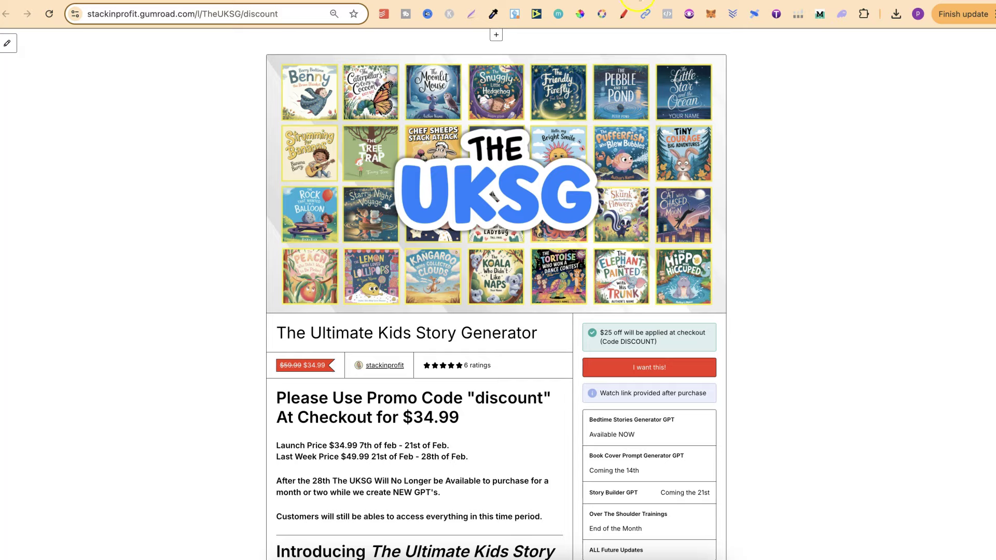
Look over the StackinProfit YouTube channel's latest videos, focusing on the Ultimate Kids Story Generator video
{"action": "left_click", "coordinate": [640, 1]}
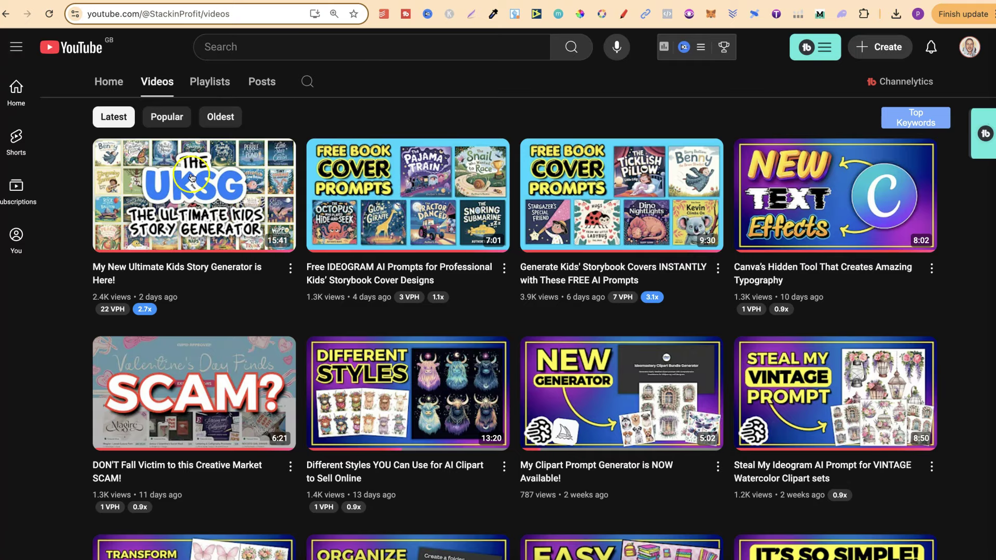
{"action": "mouse_move", "coordinate": [199, 209]}
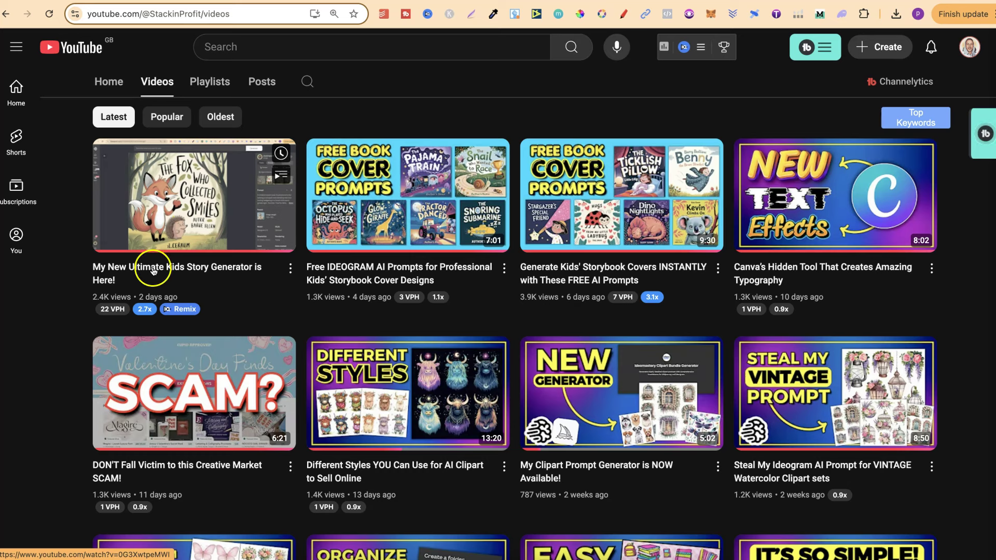
{"action": "left_click", "coordinate": [76, 285]}
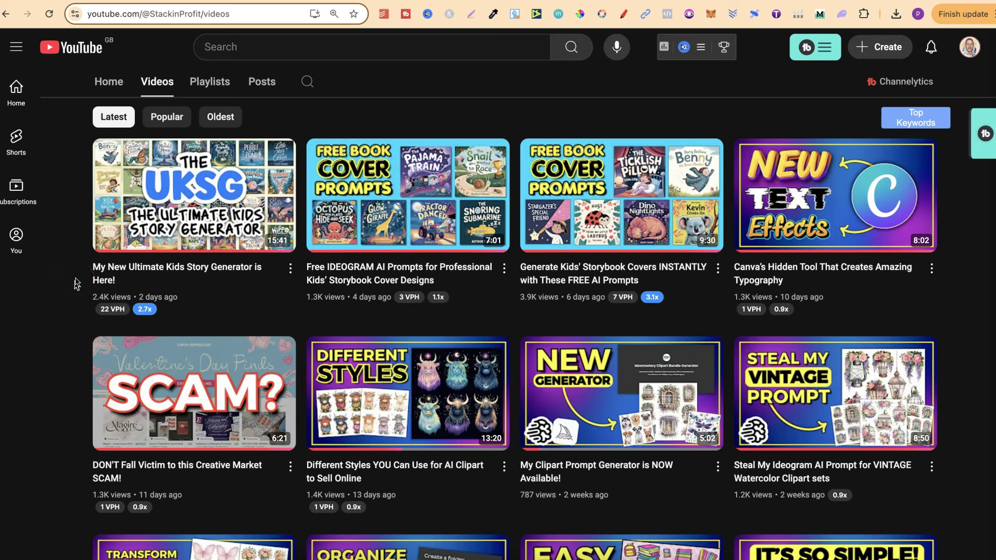
Switch to the UCPPG (Quotes) chat in ChatGPT and examine the request for "Penguin Who Wanted to Be a Superhero" bedtime story ideas
{"action": "left_click", "coordinate": [667, 23]}
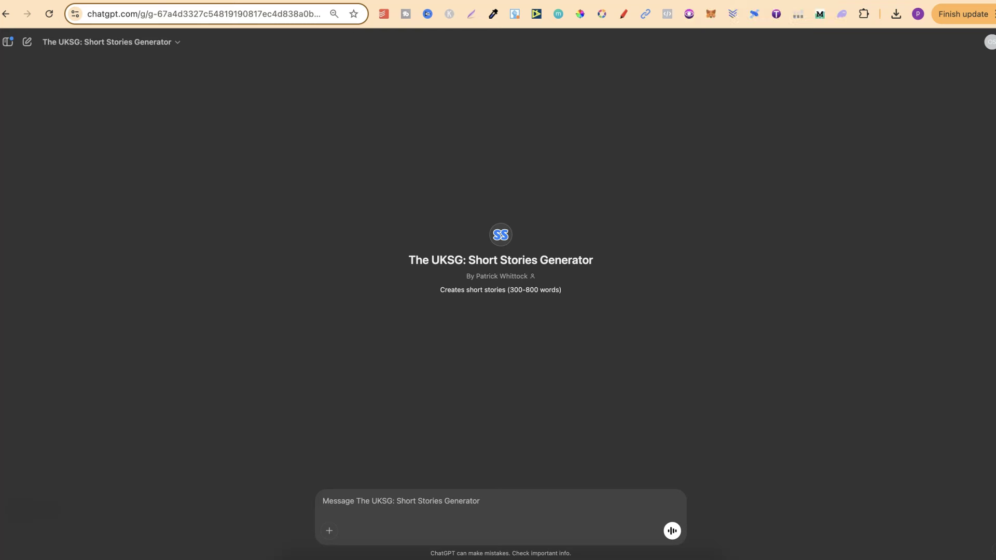
{"action": "left_click", "coordinate": [748, 310]}
{"action": "left_click", "coordinate": [759, 52]}
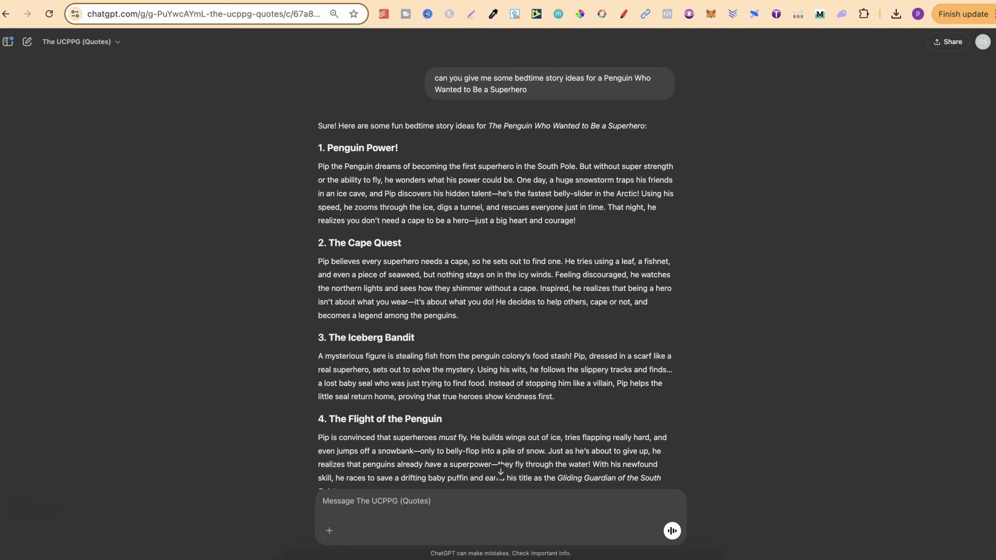
{"action": "left_click", "coordinate": [710, 242]}
{"action": "left_click_drag", "start_coordinate": [605, 81], "coordinate": [608, 90]}
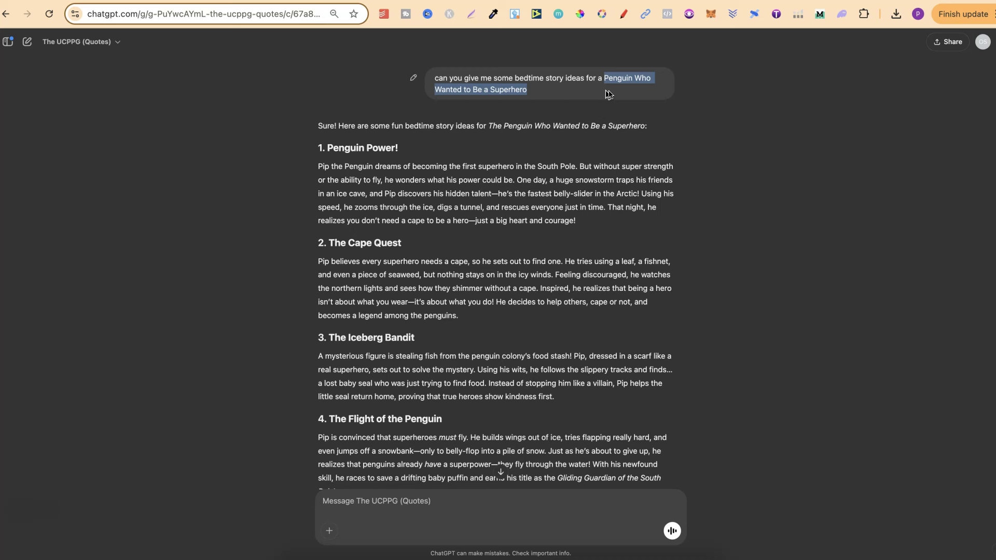
{"action": "left_click", "coordinate": [746, 134]}
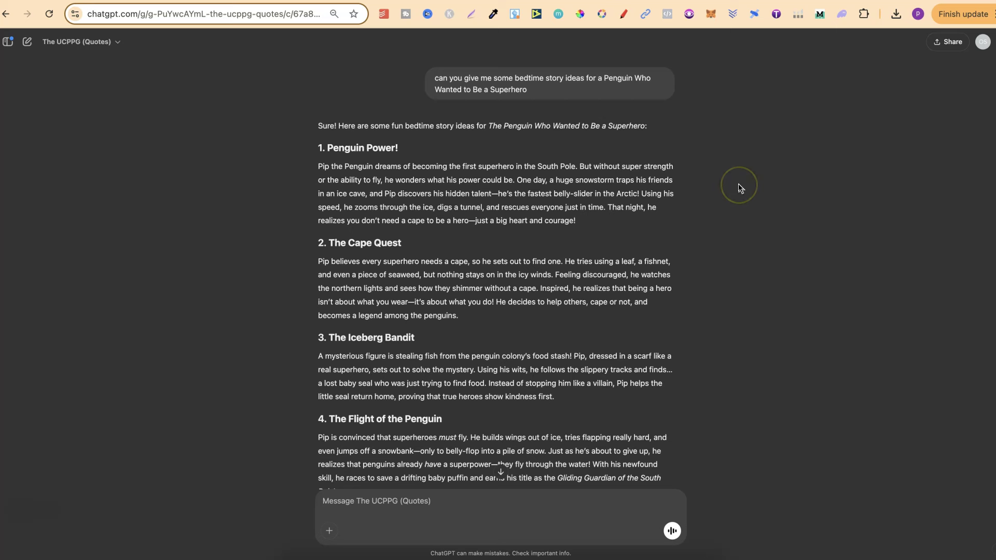
Examine the title and summary of the first story idea, "Penguin Power!"
{"action": "left_click", "coordinate": [633, 254]}
{"action": "left_click", "coordinate": [408, 162]}
{"action": "left_click_drag", "start_coordinate": [401, 149], "coordinate": [328, 149]}
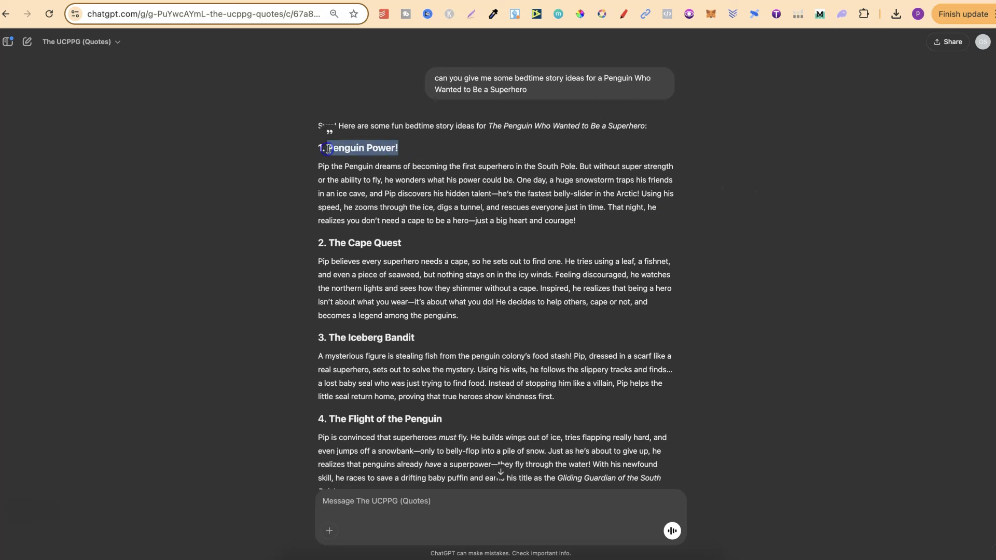
{"action": "left_click", "coordinate": [579, 223]}
{"action": "left_click_drag", "start_coordinate": [578, 224], "coordinate": [318, 165]}
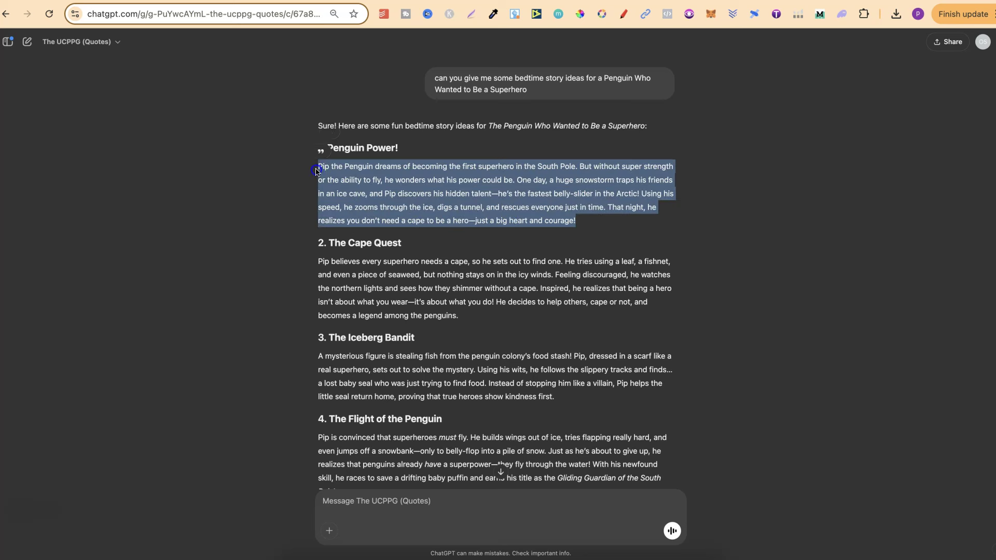
{"action": "left_click", "coordinate": [778, 259]}
{"action": "left_click_drag", "start_coordinate": [399, 148], "coordinate": [328, 149]}
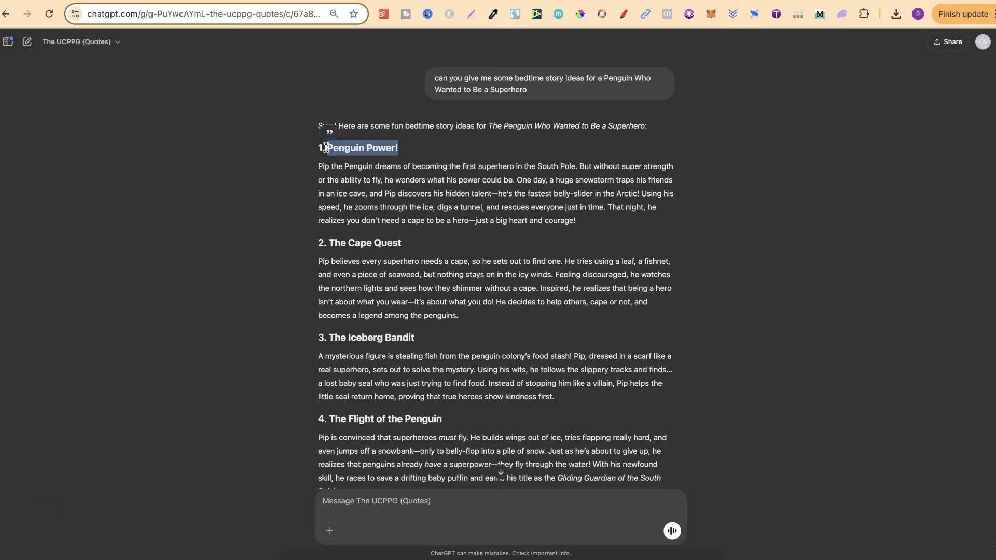
{"action": "left_click", "coordinate": [673, 318]}
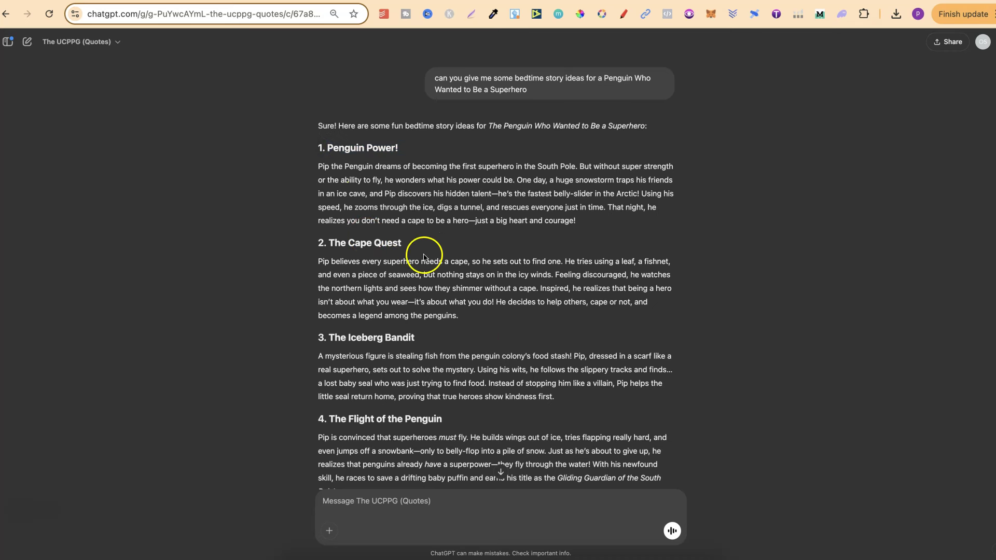
Read through the rest of the first five penguin story ideas, including "The Iceberg Bandit" and "The Flight of the Penguin"
{"action": "scroll", "coordinate": [479, 340], "scroll_direction": "down", "scroll_amount": 3}
{"action": "left_click_drag", "start_coordinate": [415, 208], "coordinate": [343, 211]}
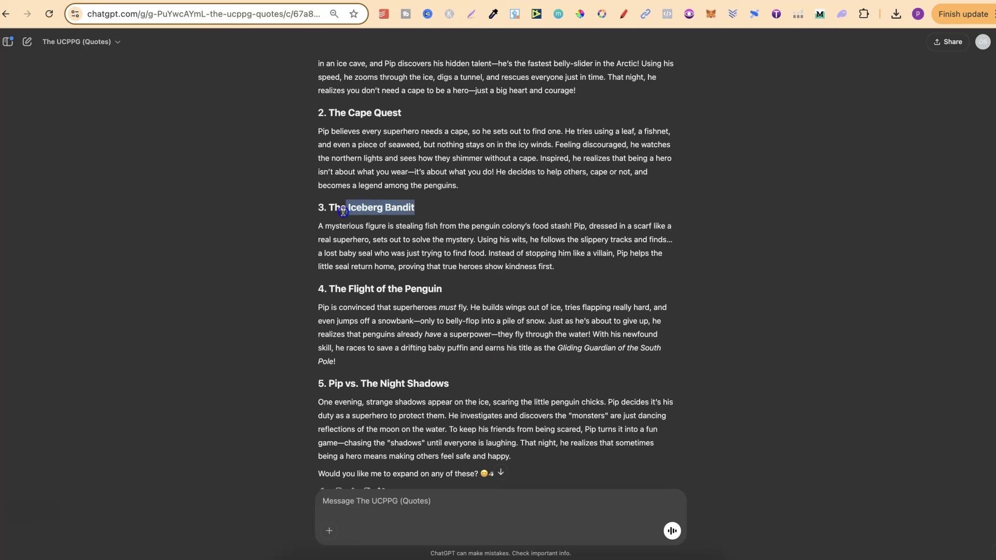
{"action": "left_click_drag", "start_coordinate": [445, 288], "coordinate": [323, 284]}
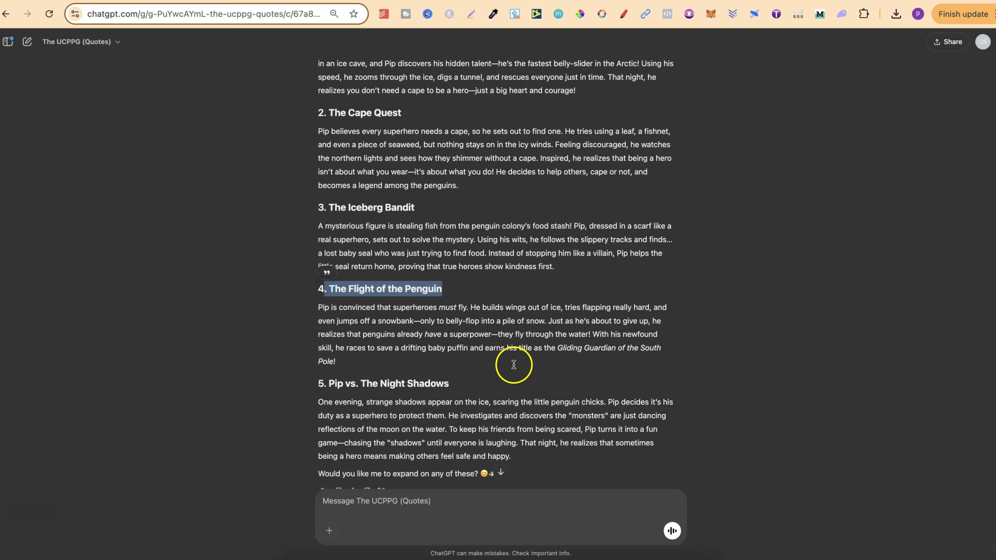
{"action": "scroll", "coordinate": [519, 353], "scroll_direction": "down", "scroll_amount": 3}
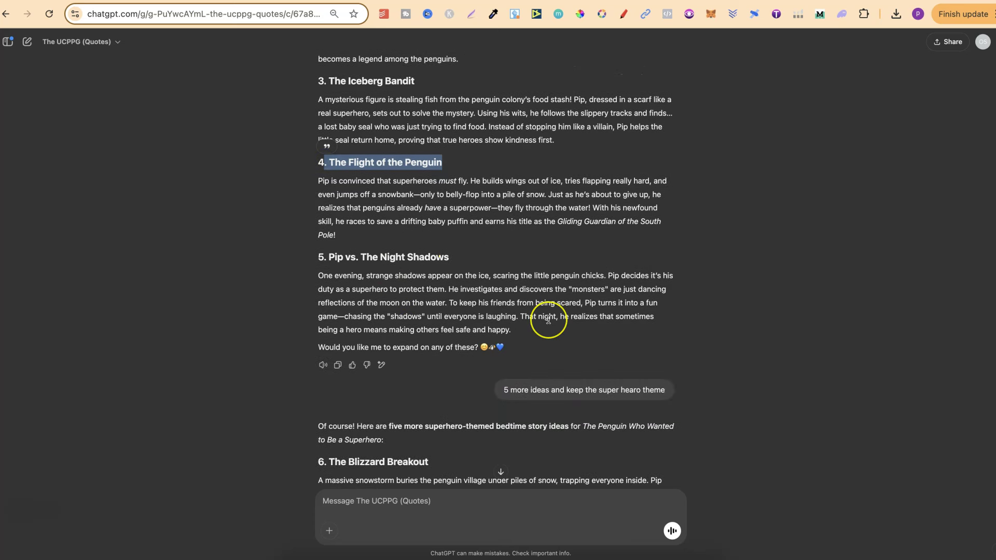
Review the request for five more superhero-themed ideas and the titles from "The Blizzard Breakout" to "Operation: Save the Egg"
{"action": "scroll", "coordinate": [548, 320], "scroll_direction": "down", "scroll_amount": 3}
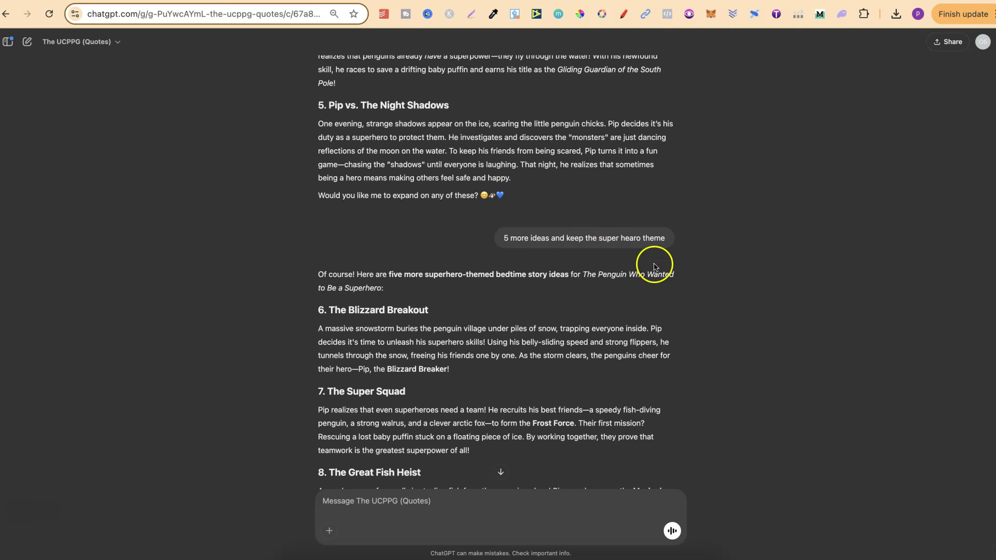
{"action": "scroll", "coordinate": [707, 337], "scroll_direction": "down", "scroll_amount": 3}
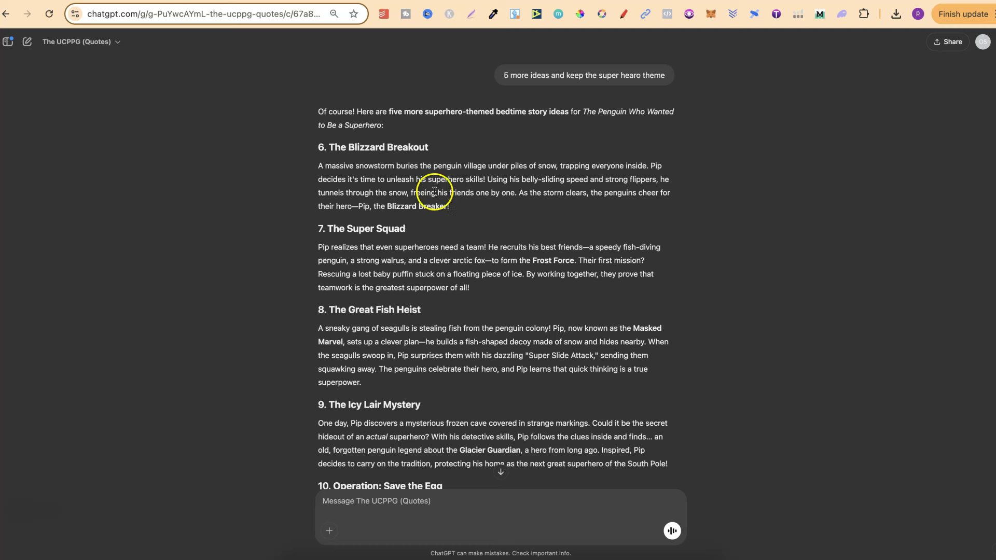
{"action": "left_click_drag", "start_coordinate": [428, 147], "coordinate": [337, 147]}
{"action": "left_click_drag", "start_coordinate": [407, 229], "coordinate": [328, 229]}
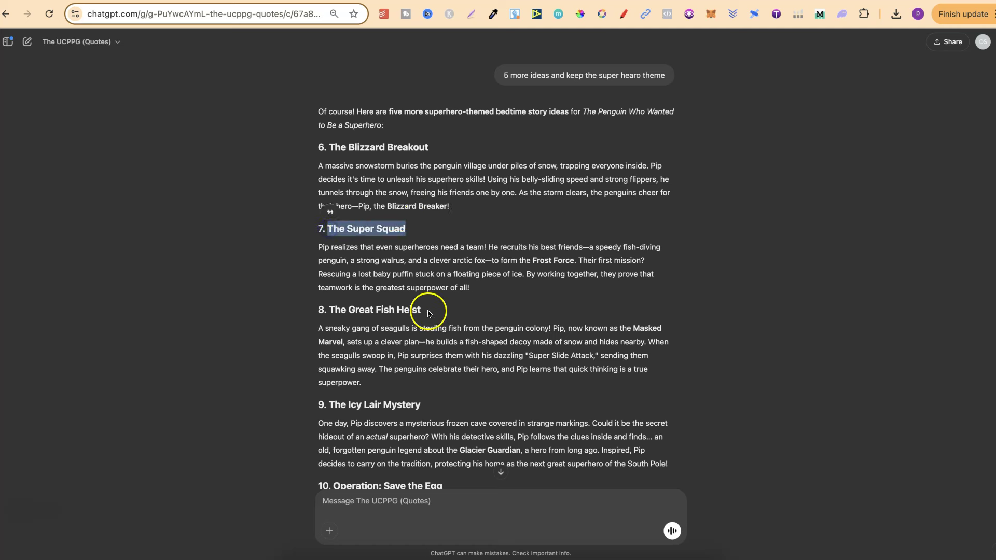
{"action": "left_click_drag", "start_coordinate": [423, 310], "coordinate": [339, 312]}
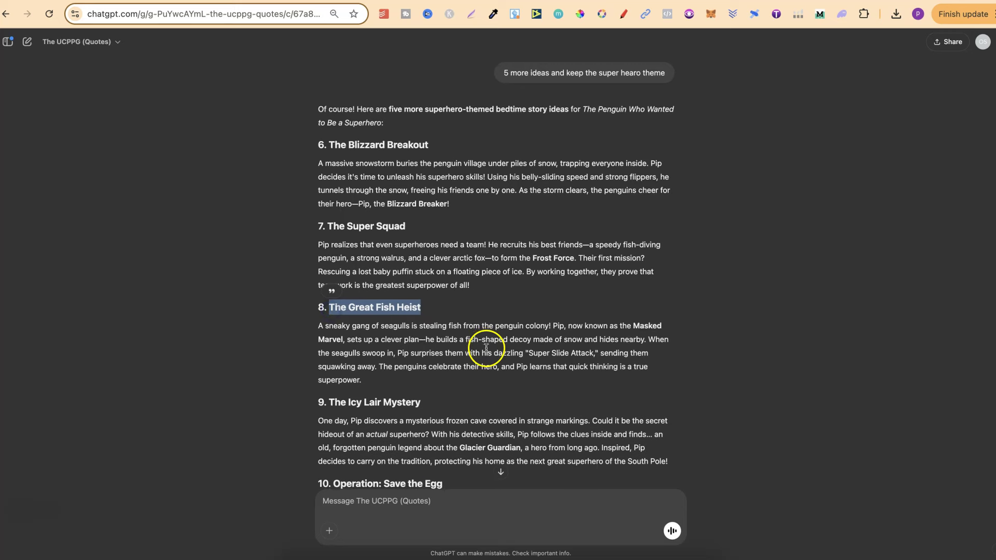
{"action": "scroll", "coordinate": [485, 311], "scroll_direction": "down", "scroll_amount": 3}
{"action": "left_click_drag", "start_coordinate": [421, 231], "coordinate": [327, 228]}
{"action": "left_click_drag", "start_coordinate": [453, 311], "coordinate": [333, 310]}
Examine the "more similar ideas to this" request and the original "The Cape Quest" idea that it quotes
{"action": "scroll", "coordinate": [685, 390], "scroll_direction": "down", "scroll_amount": 2}
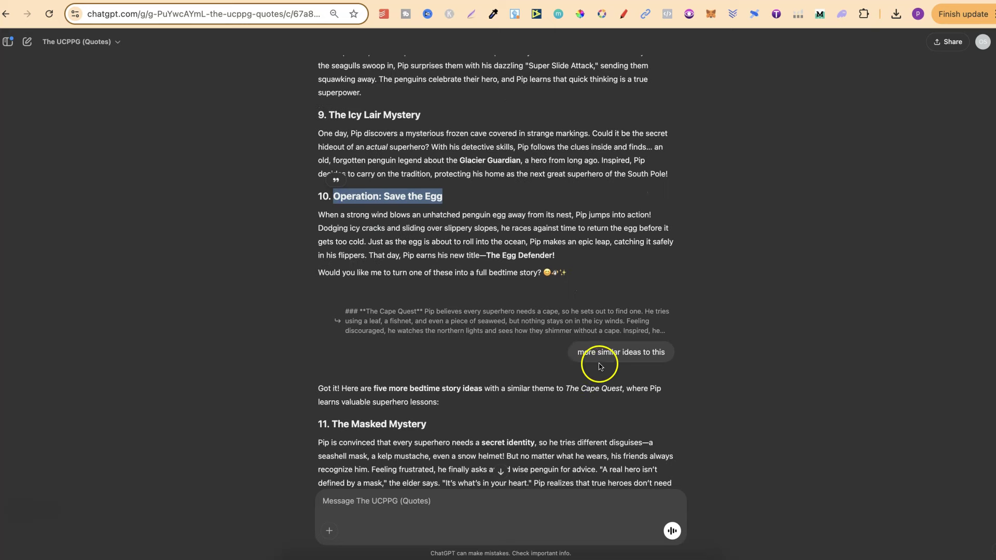
{"action": "left_click_drag", "start_coordinate": [576, 352], "coordinate": [666, 357]}
{"action": "left_click", "coordinate": [388, 314]}
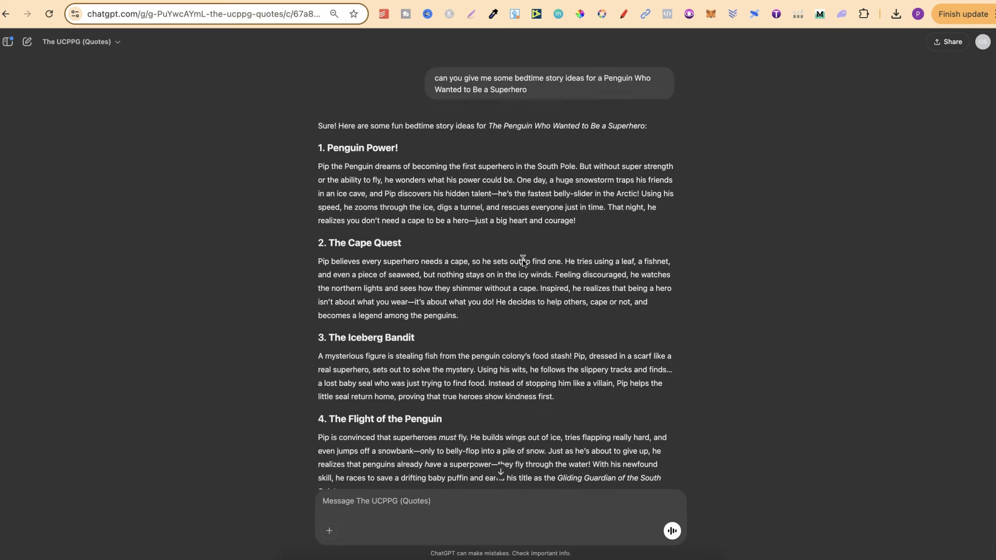
{"action": "left_click_drag", "start_coordinate": [459, 316], "coordinate": [334, 244]}
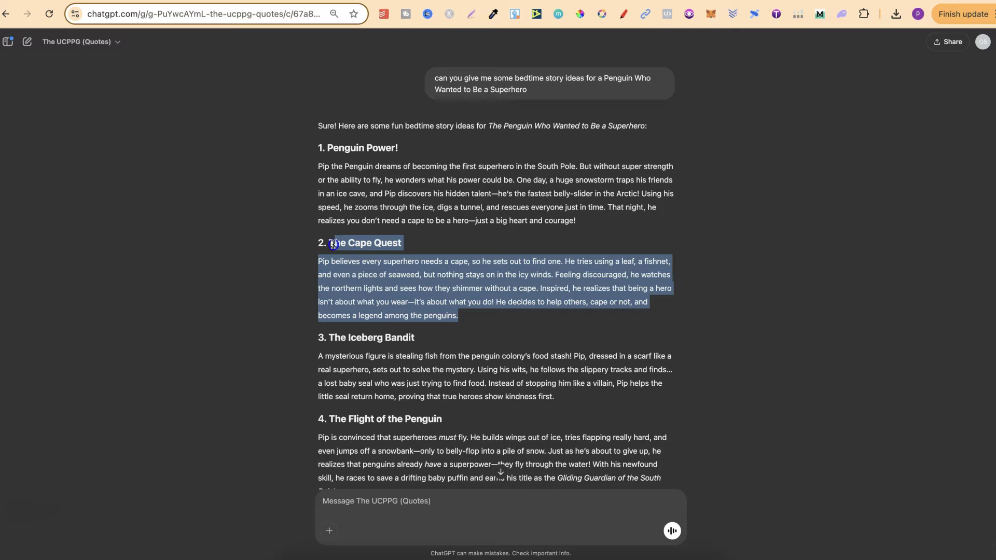
{"action": "scroll", "coordinate": [699, 330], "scroll_direction": "down", "scroll_amount": 12}
{"action": "scroll", "coordinate": [700, 332], "scroll_direction": "up", "scroll_amount": 4}
{"action": "scroll", "coordinate": [700, 332], "scroll_direction": "down", "scroll_amount": 15}
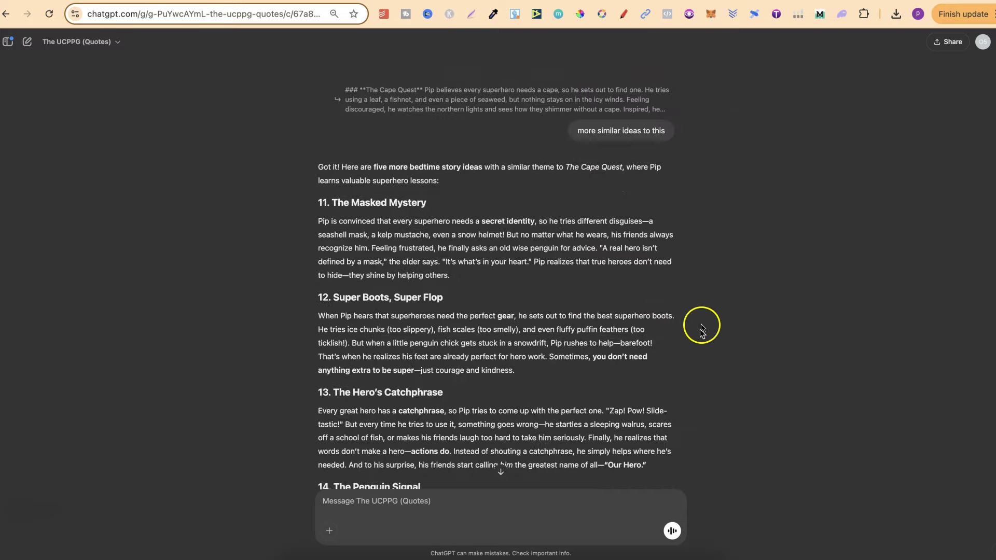
Look at the titles "The Masked Mystery" and "Super Boots, Super Flop" among the ideas similar to The Cape Quest
{"action": "left_click_drag", "start_coordinate": [438, 203], "coordinate": [343, 201]}
{"action": "left_click_drag", "start_coordinate": [450, 297], "coordinate": [341, 297]}
{"action": "scroll", "coordinate": [543, 322], "scroll_direction": "down", "scroll_amount": 3}
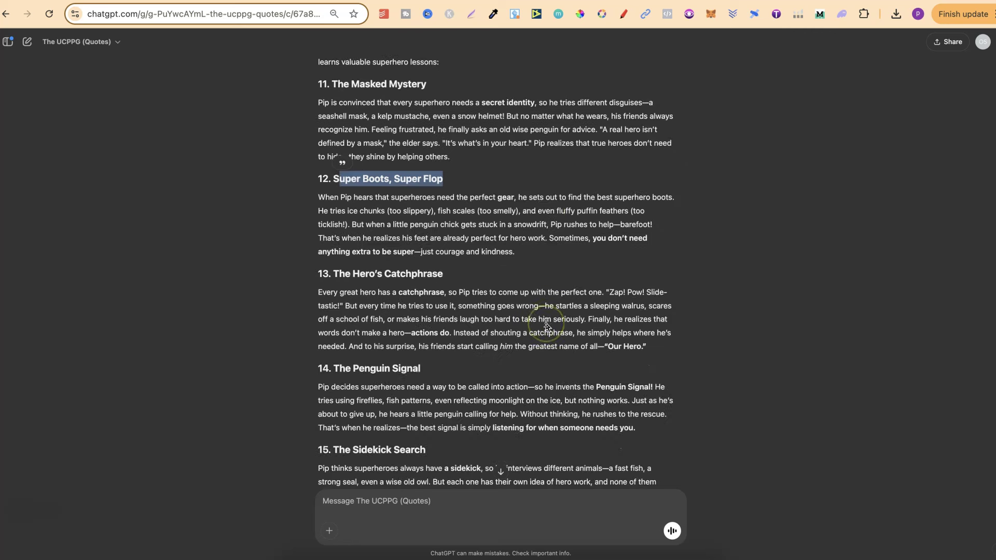
Read the "Super Boots, Super Flop" summary closely, including the boot materials Pip tries
{"action": "left_click", "coordinate": [514, 254]}
{"action": "left_click_drag", "start_coordinate": [513, 254], "coordinate": [315, 201]}
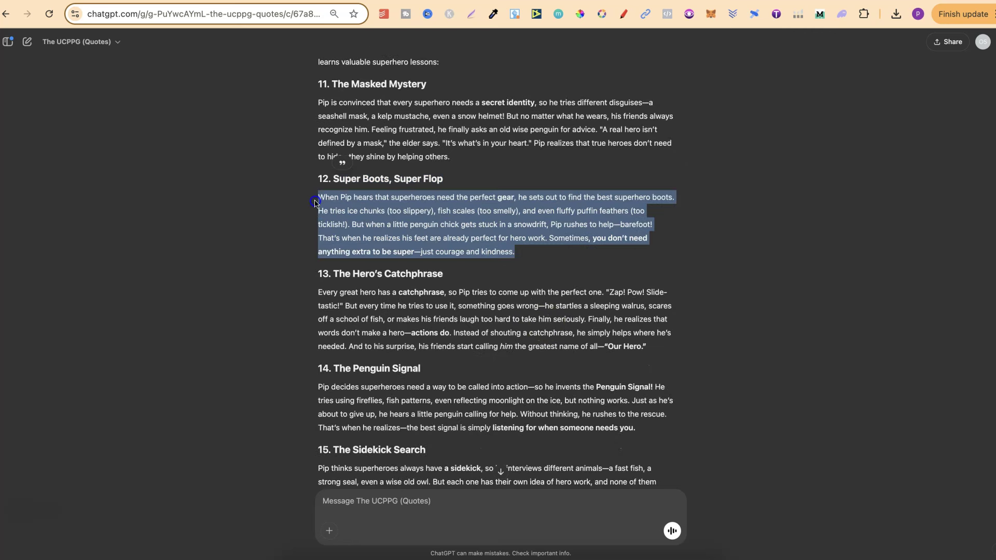
{"action": "left_click", "coordinate": [410, 226]}
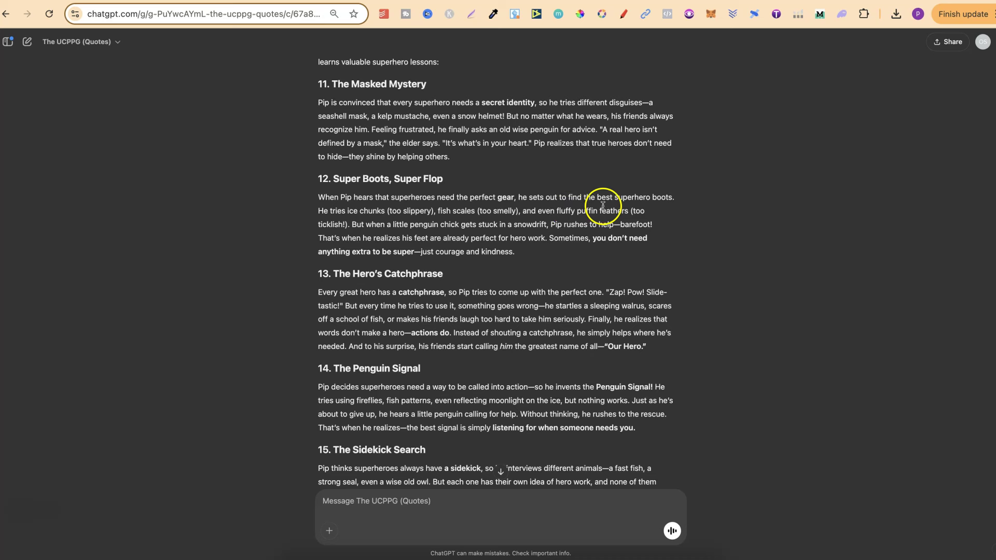
{"action": "left_click_drag", "start_coordinate": [673, 199], "coordinate": [613, 197]}
{"action": "left_click_drag", "start_coordinate": [318, 211], "coordinate": [514, 213]}
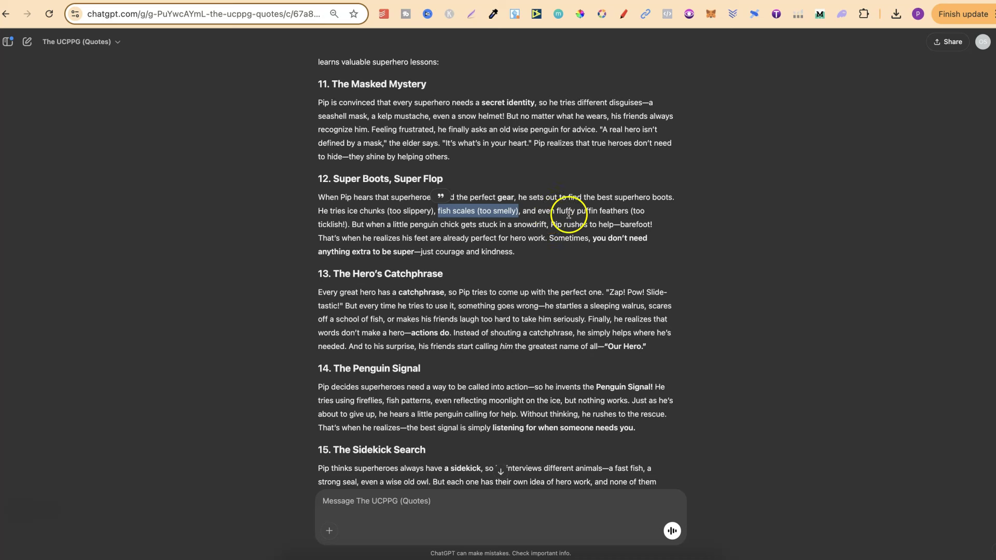
{"action": "left_click", "coordinate": [637, 212]}
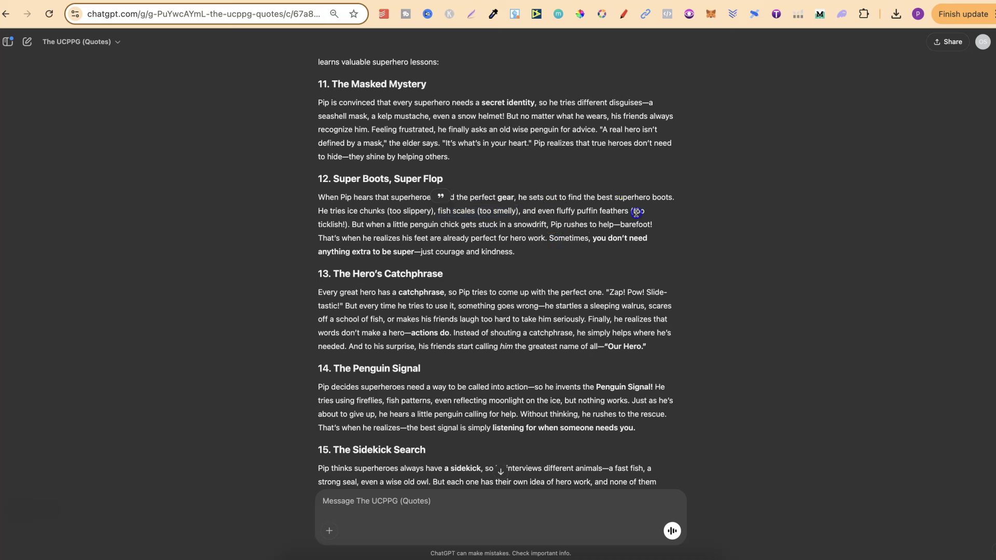
{"action": "left_click_drag", "start_coordinate": [636, 213], "coordinate": [345, 222]}
{"action": "left_click_drag", "start_coordinate": [518, 251], "coordinate": [335, 175]}
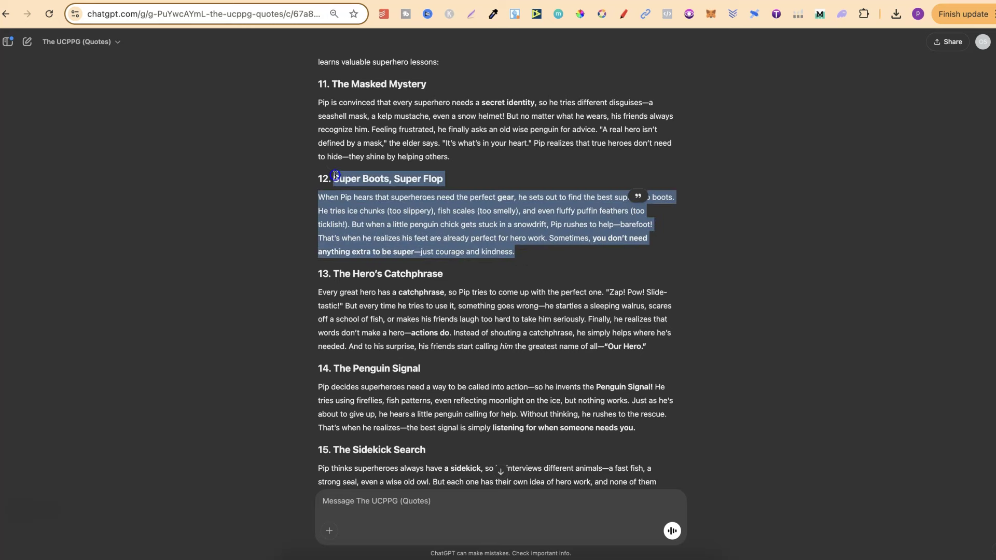
Examine the request for a better title and the "Super Boots, Super Flop" story quoted with it
{"action": "scroll", "coordinate": [645, 317], "scroll_direction": "down", "scroll_amount": 8}
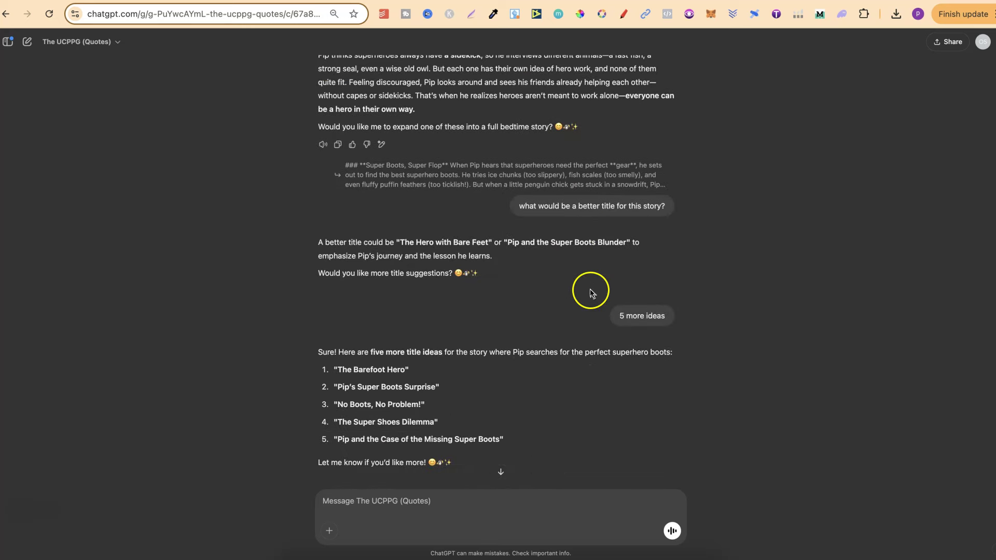
{"action": "left_click_drag", "start_coordinate": [519, 206], "coordinate": [651, 206]}
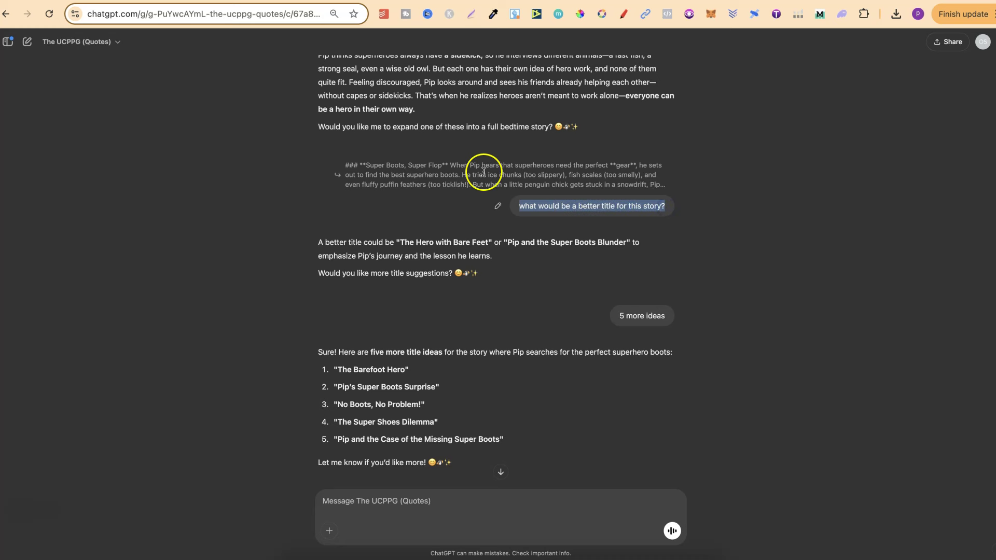
{"action": "left_click_drag", "start_coordinate": [366, 165], "coordinate": [444, 165]}
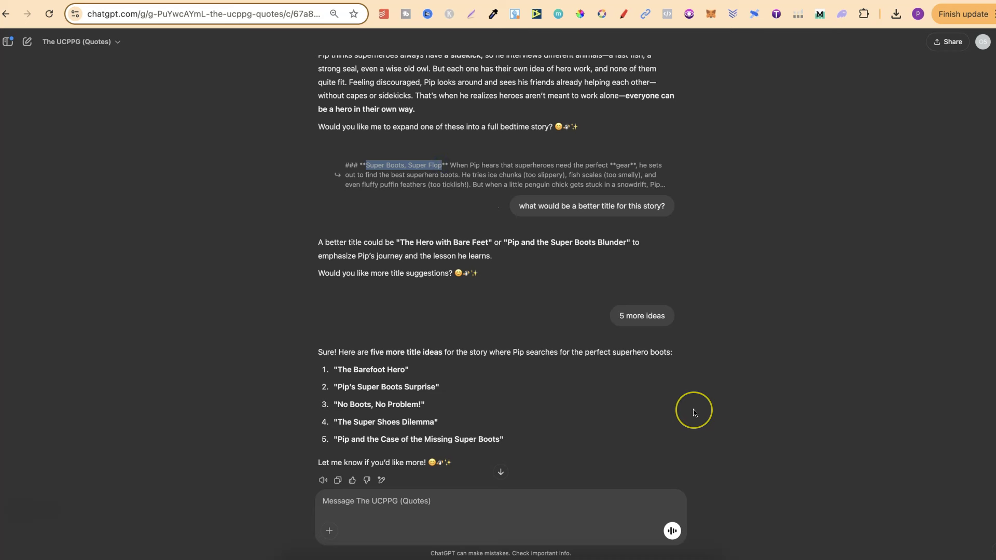
Compare the suggested titles "Pip and the Super Boots Blunder" and "Pip and the Case of the Missing Super Boots"
{"action": "scroll", "coordinate": [692, 409], "scroll_direction": "down", "scroll_amount": 2}
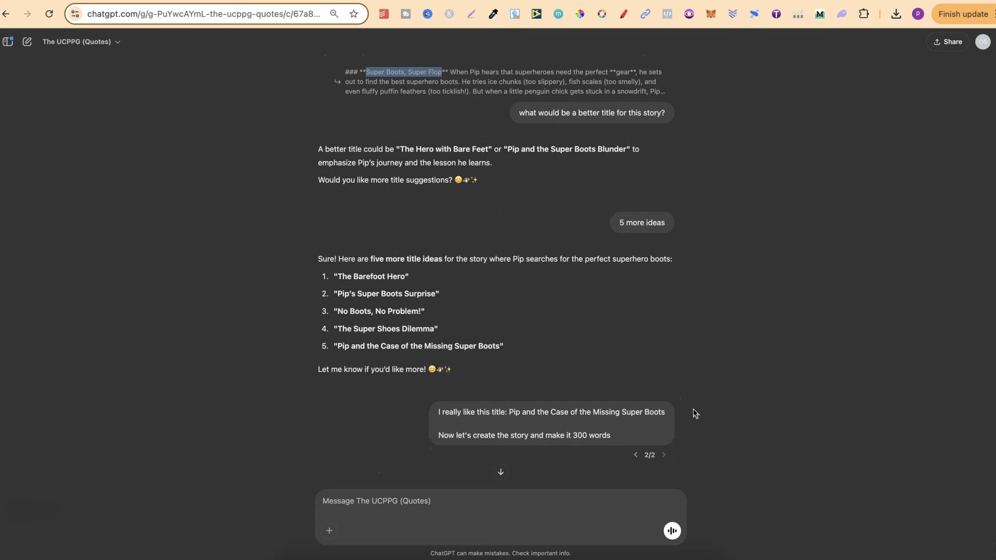
{"action": "left_click", "coordinate": [404, 149]}
{"action": "left_click_drag", "start_coordinate": [404, 150], "coordinate": [614, 156]}
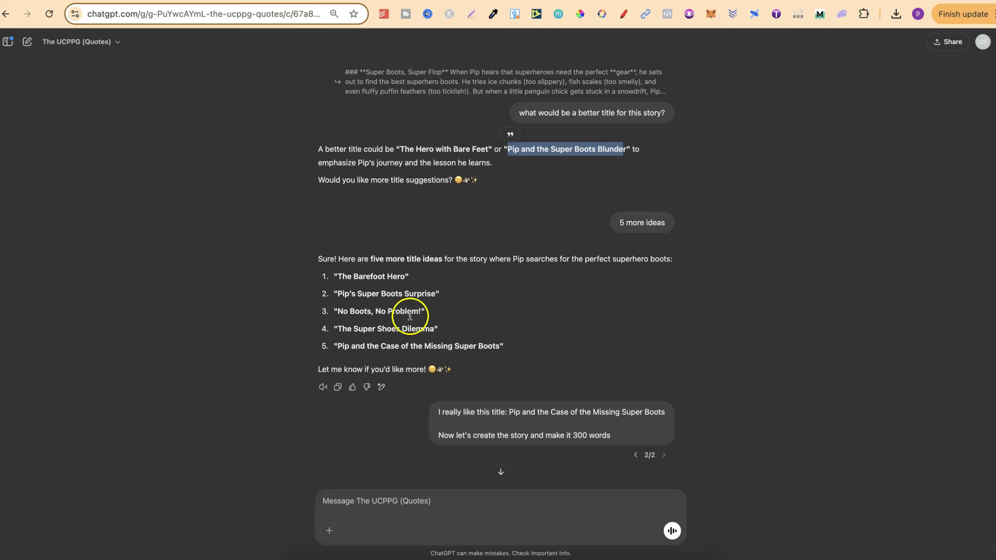
{"action": "left_click_drag", "start_coordinate": [500, 346], "coordinate": [339, 350]}
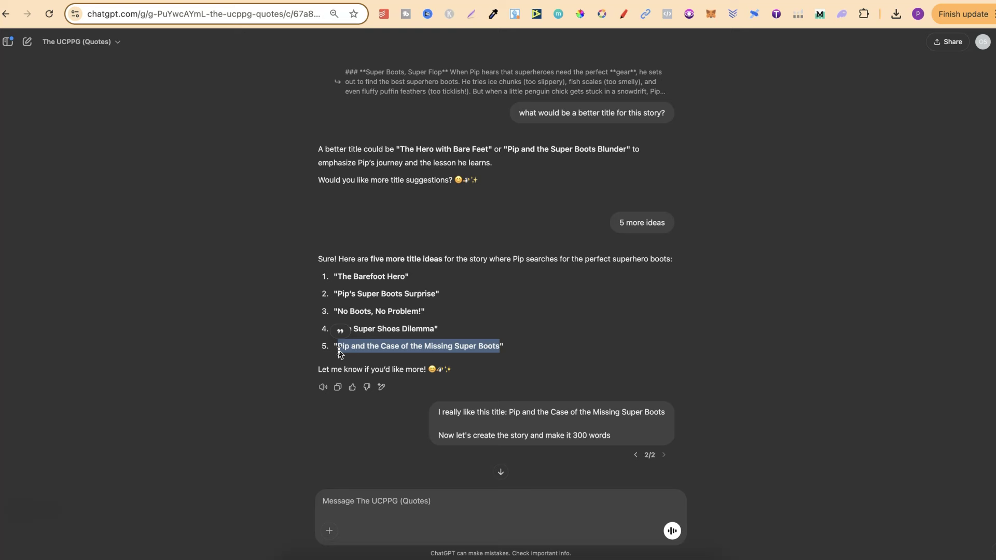
Examine the request that picks the "Pip and the Case of the Missing Super Boots" title and asks for a 300-word story
{"action": "scroll", "coordinate": [663, 344], "scroll_direction": "down", "scroll_amount": 2}
{"action": "left_click_drag", "start_coordinate": [453, 341], "coordinate": [559, 340]}
{"action": "left_click", "coordinate": [523, 341]}
{"action": "left_click_drag", "start_coordinate": [601, 340], "coordinate": [438, 361]}
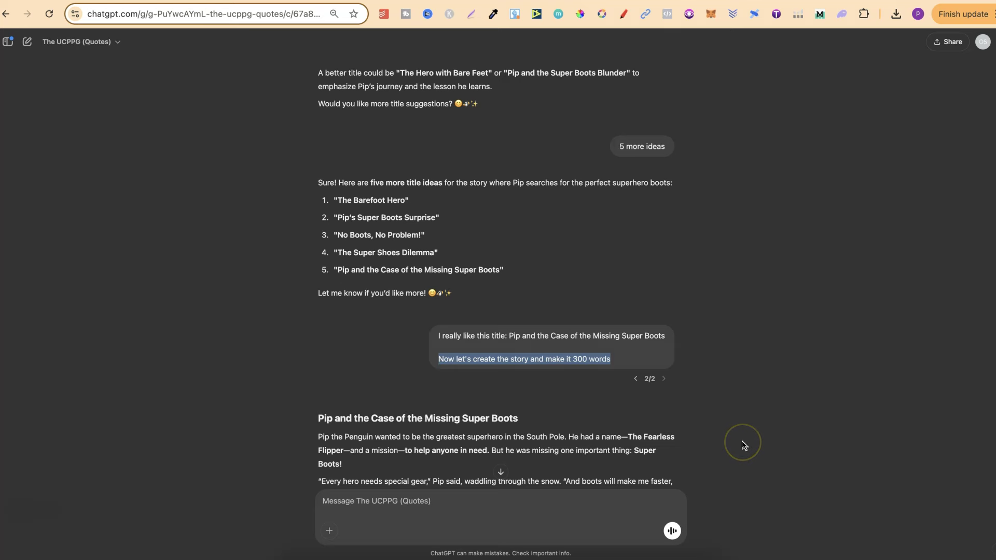
Look over the generated Missing Super Boots story and the request to break it up into sentences for easier reading
{"action": "scroll", "coordinate": [744, 445], "scroll_direction": "down", "scroll_amount": 6}
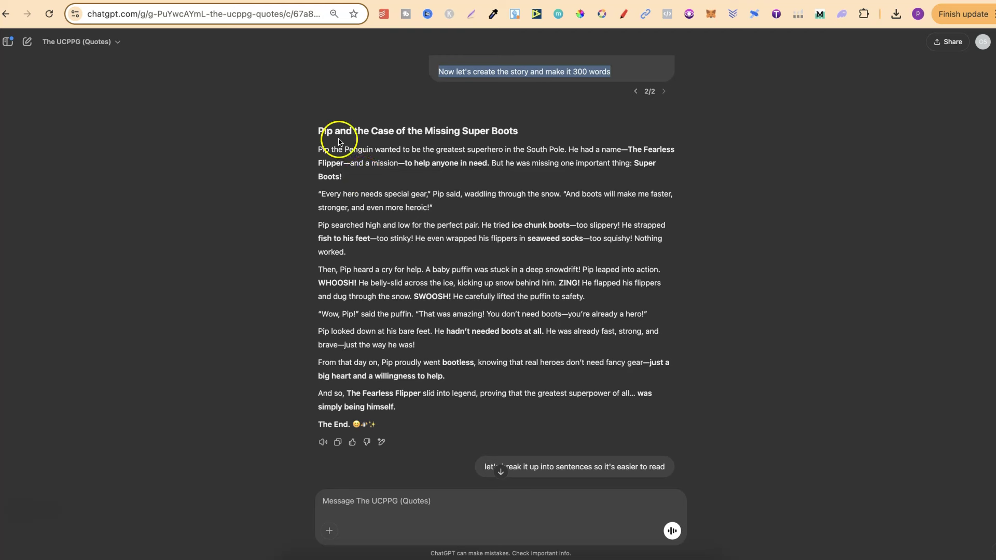
{"action": "left_click_drag", "start_coordinate": [318, 131], "coordinate": [524, 132]}
{"action": "left_click", "coordinate": [782, 358]}
{"action": "scroll", "coordinate": [782, 358], "scroll_direction": "down", "scroll_amount": 7}
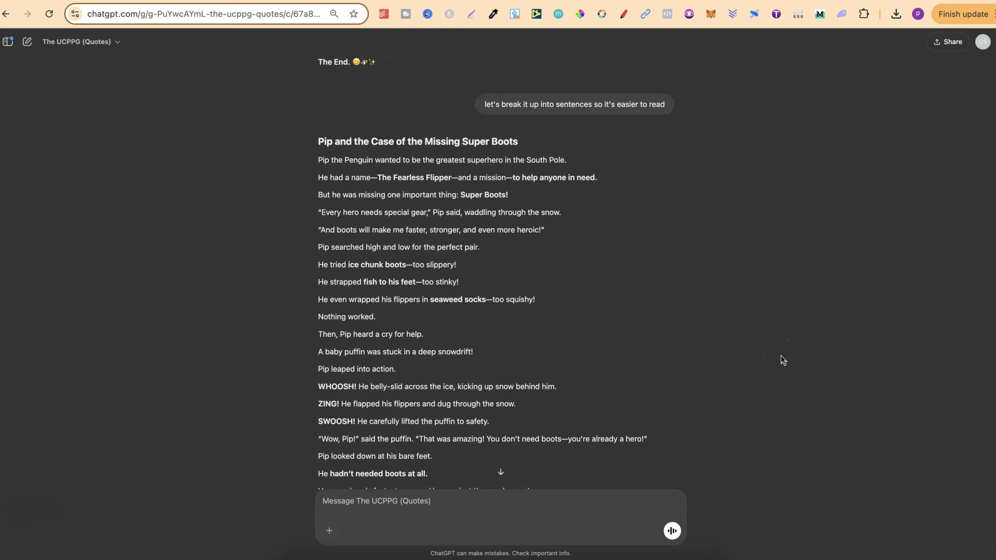
{"action": "left_click", "coordinate": [614, 111]}
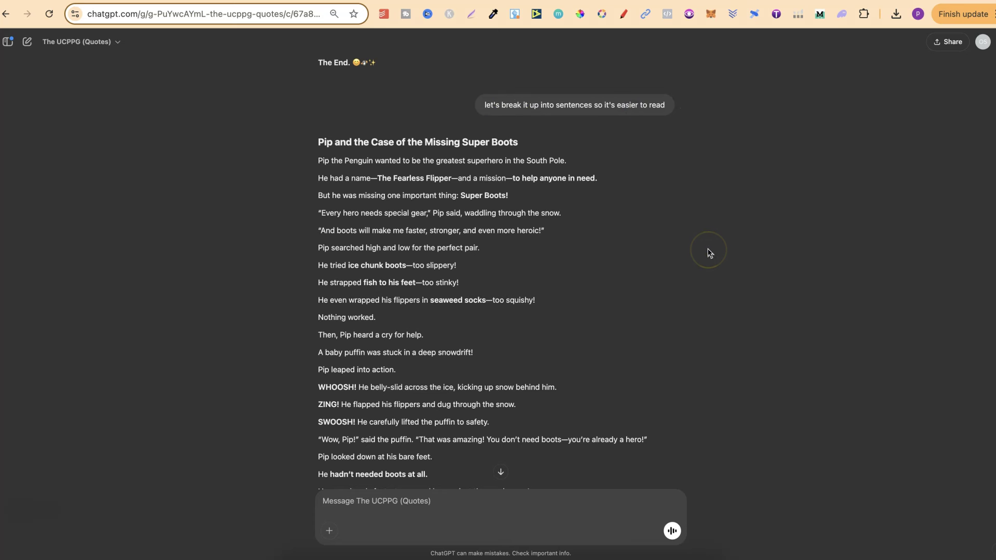
{"action": "left_click", "coordinate": [734, 293]}
{"action": "scroll", "coordinate": [738, 305], "scroll_direction": "down", "scroll_amount": 2}
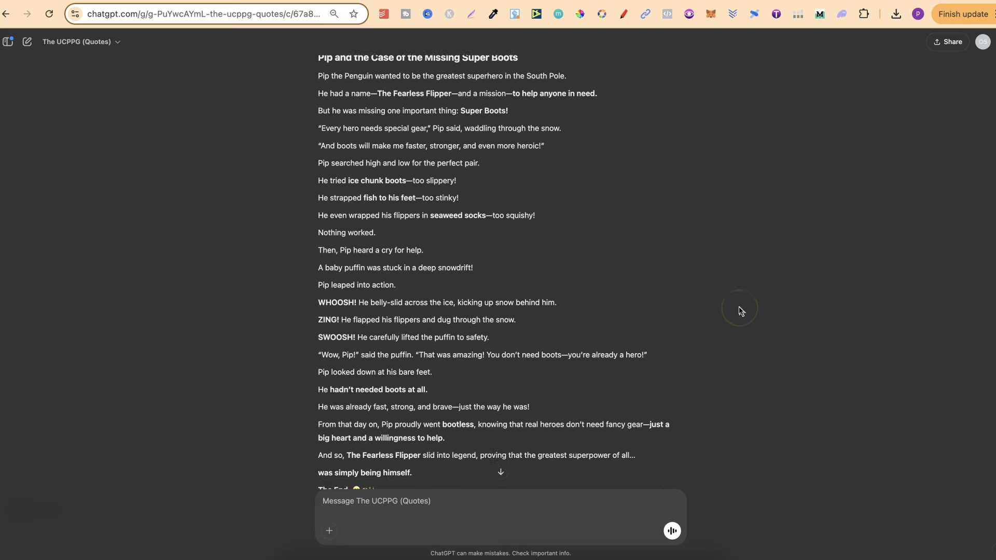
Read the opening lines of the sentence-by-sentence story, covering Pip's mission, his missing Super Boots and the hero gear quotes
{"action": "scroll", "coordinate": [741, 310], "scroll_direction": "up", "scroll_amount": 1}
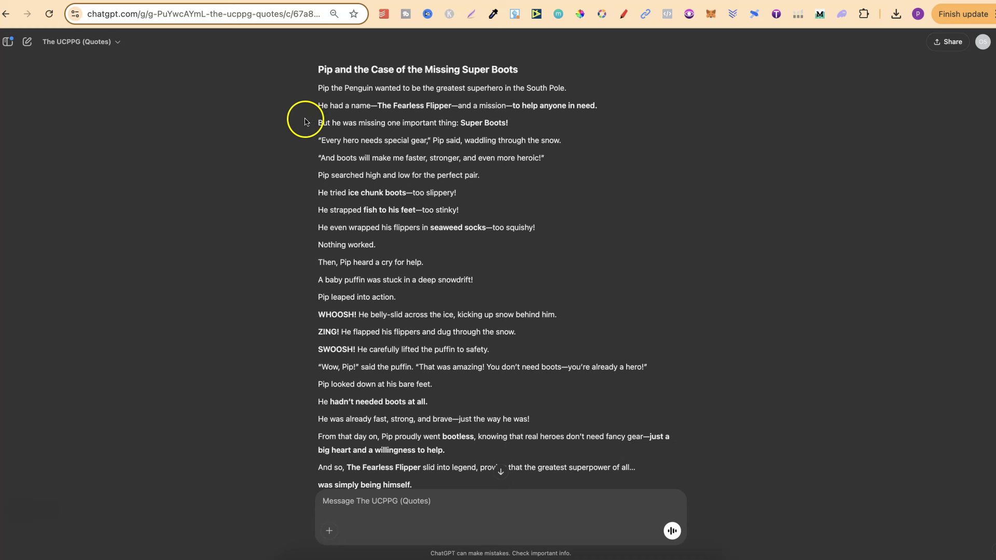
{"action": "left_click_drag", "start_coordinate": [317, 105], "coordinate": [601, 106]}
{"action": "left_click", "coordinate": [373, 105]}
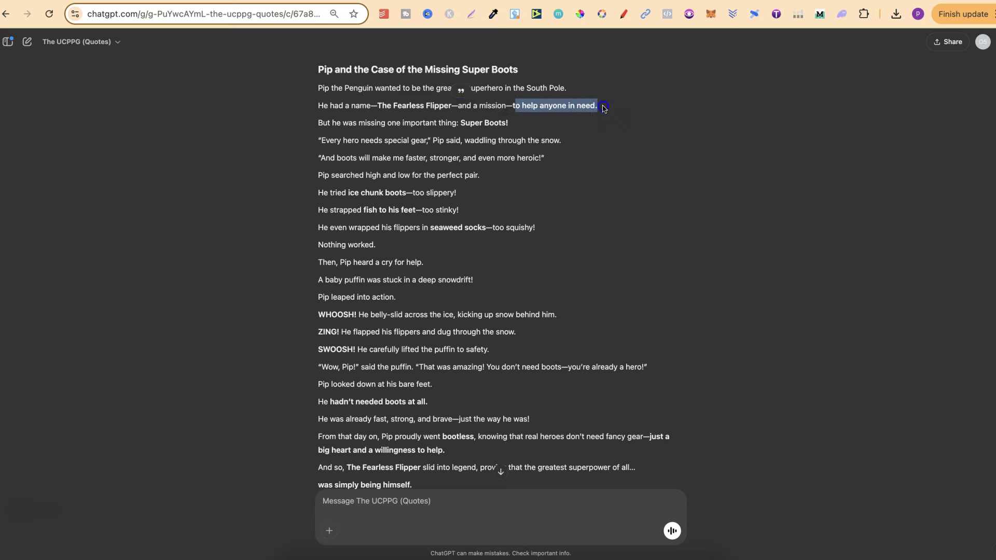
{"action": "left_click", "coordinate": [652, 162]}
{"action": "left_click_drag", "start_coordinate": [318, 123], "coordinate": [527, 129]}
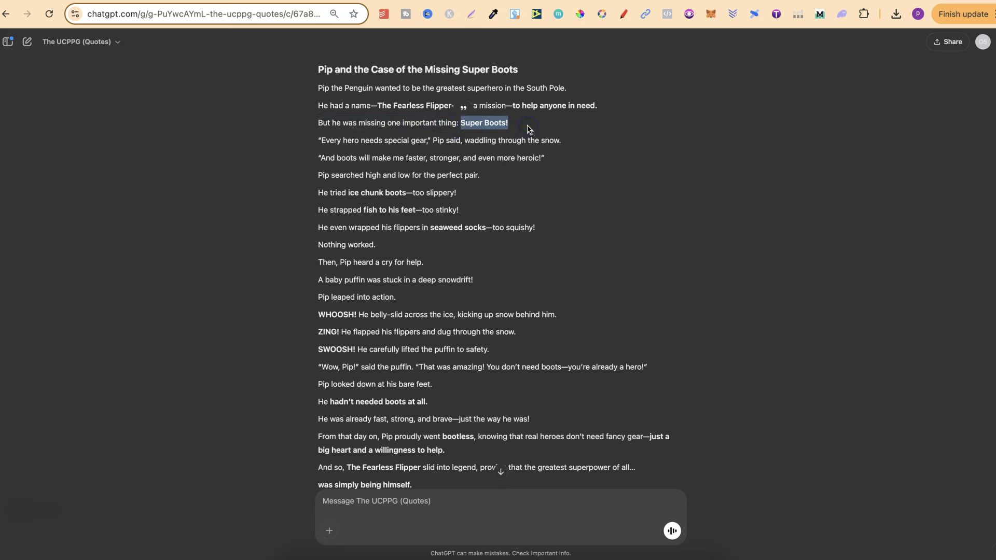
{"action": "left_click", "coordinate": [321, 143]}
{"action": "left_click_drag", "start_coordinate": [324, 144], "coordinate": [428, 144]}
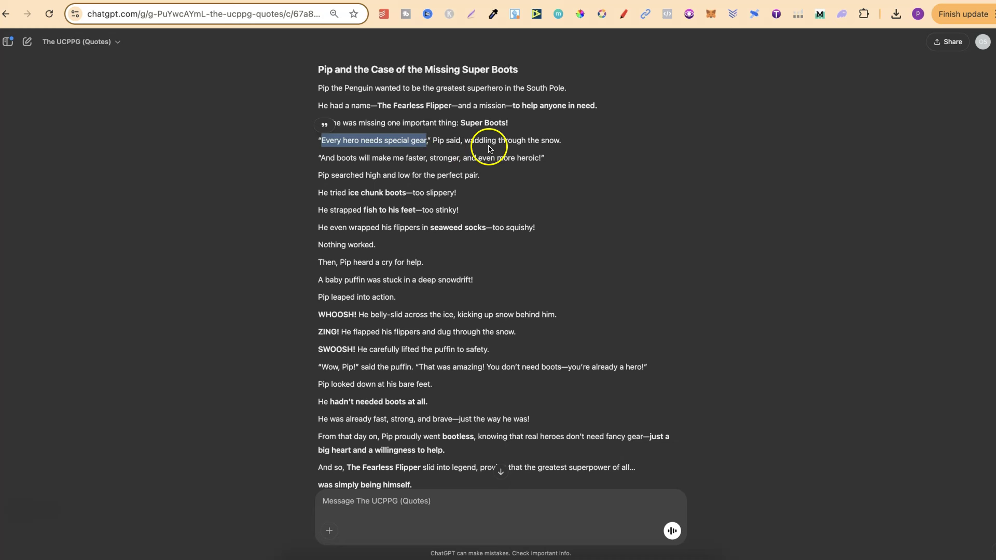
{"action": "left_click", "coordinate": [574, 167]}
{"action": "left_click_drag", "start_coordinate": [321, 158], "coordinate": [545, 163]}
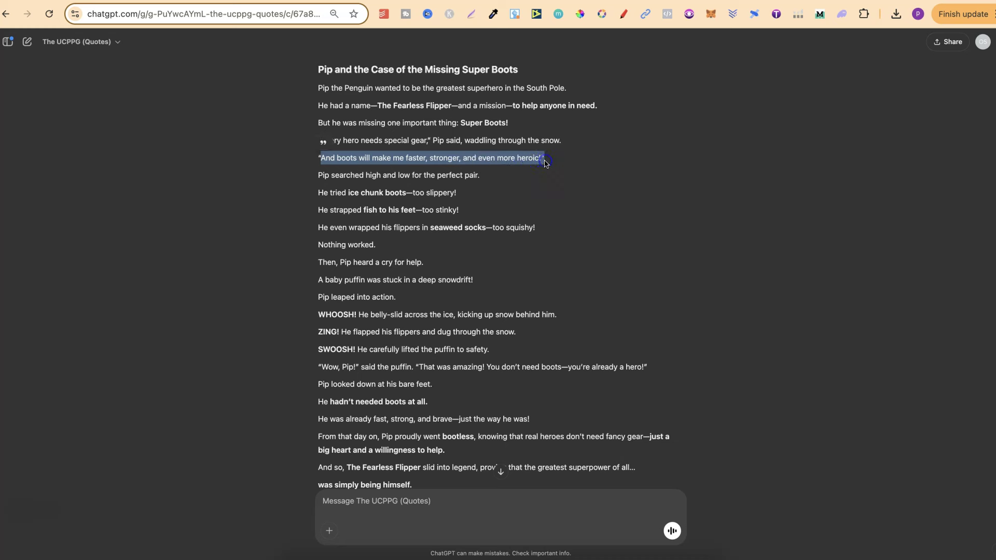
Read the story lines about Pip's search, from the ice chunk boots to "Nothing worked."
{"action": "left_click_drag", "start_coordinate": [318, 175], "coordinate": [479, 183]}
{"action": "left_click_drag", "start_coordinate": [318, 193], "coordinate": [371, 195]}
{"action": "left_click", "coordinate": [371, 196]}
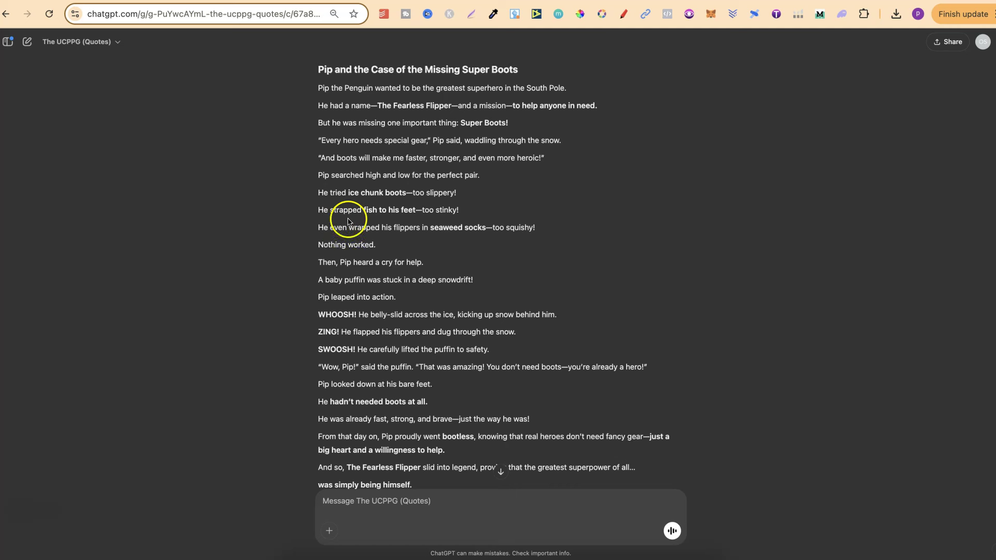
{"action": "left_click_drag", "start_coordinate": [423, 211], "coordinate": [460, 211]}
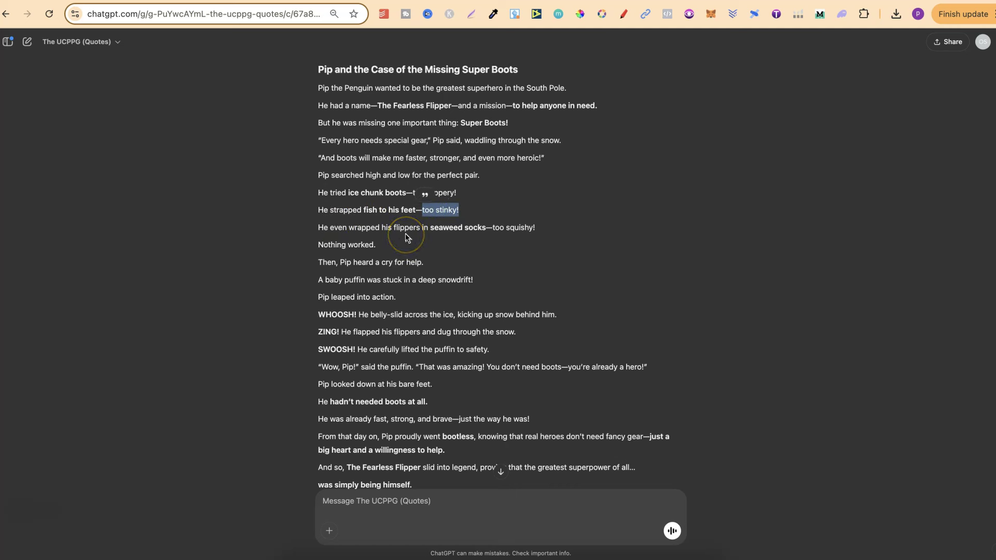
{"action": "left_click_drag", "start_coordinate": [494, 228], "coordinate": [543, 231]}
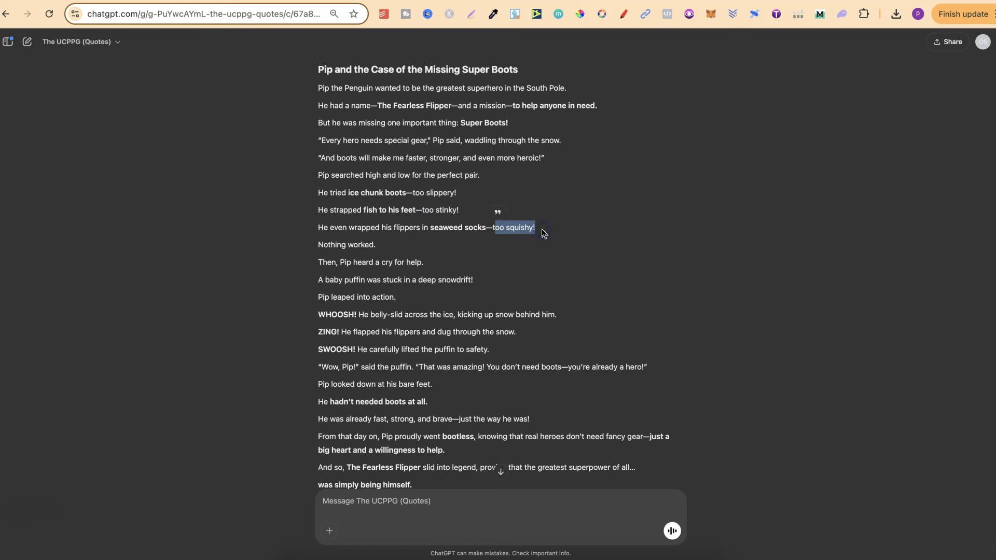
{"action": "left_click_drag", "start_coordinate": [409, 242], "coordinate": [290, 246]}
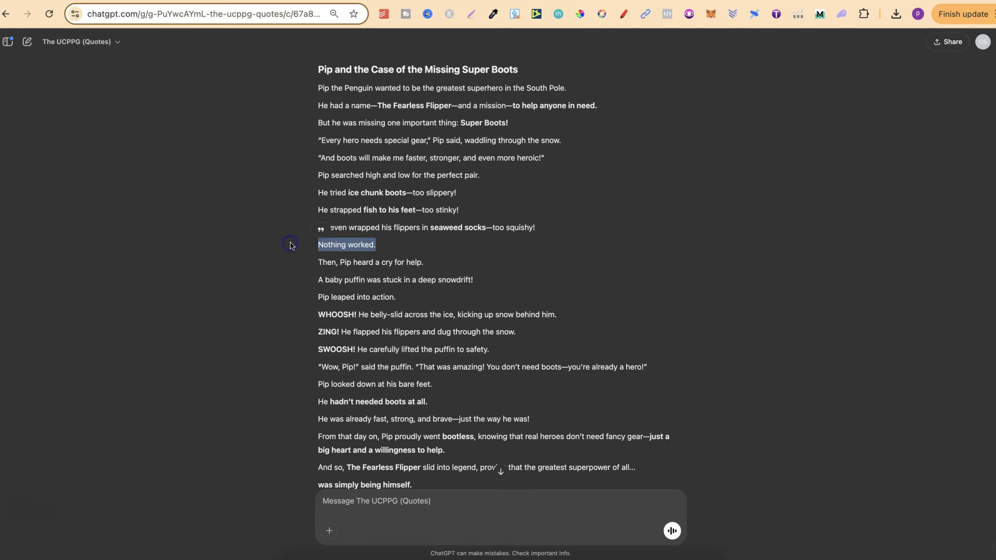
{"action": "left_click", "coordinate": [286, 274]}
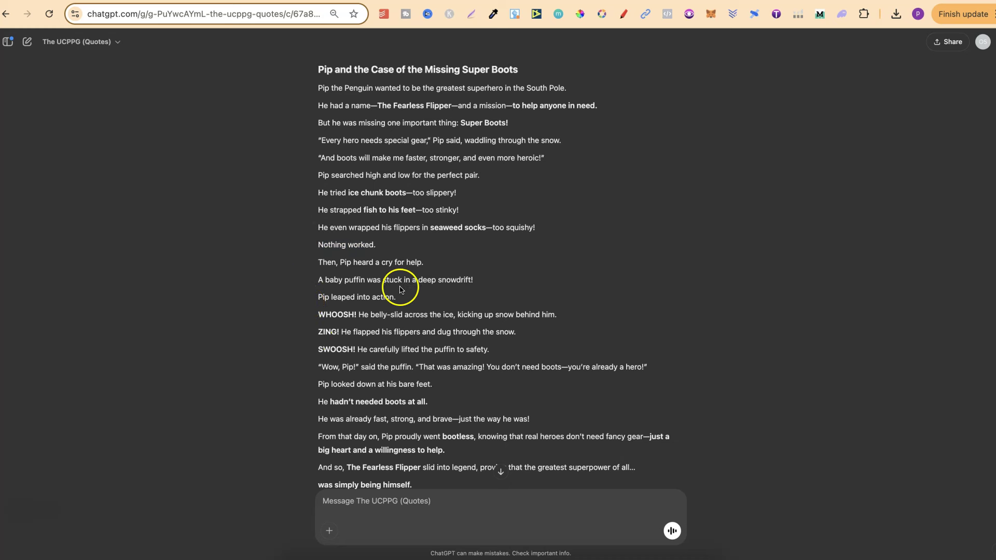
Read the puffin rescue and the ending of the story, including its sound-effect lines and The Fearless Flipper's legend
{"action": "scroll", "coordinate": [451, 293], "scroll_direction": "down", "scroll_amount": 2}
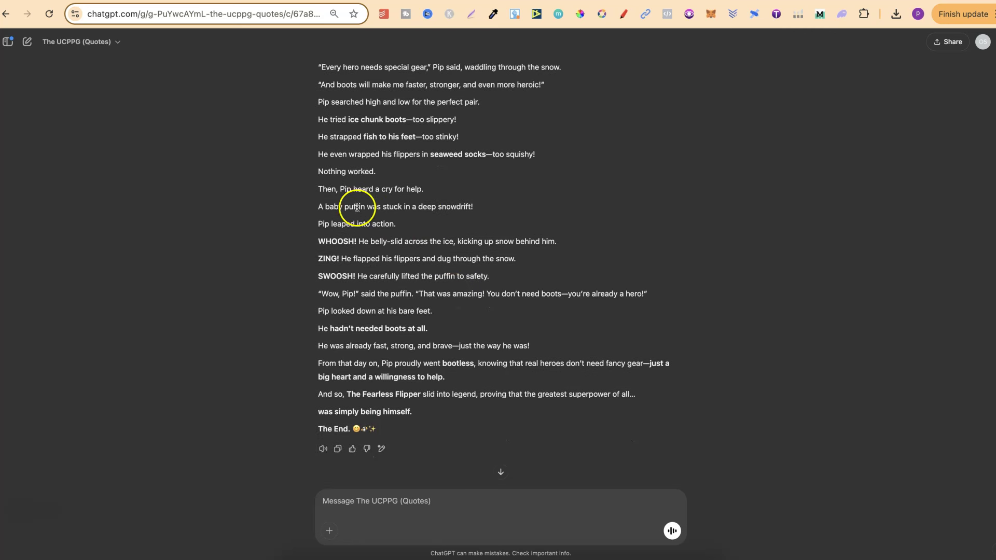
{"action": "left_click_drag", "start_coordinate": [318, 242], "coordinate": [565, 247]}
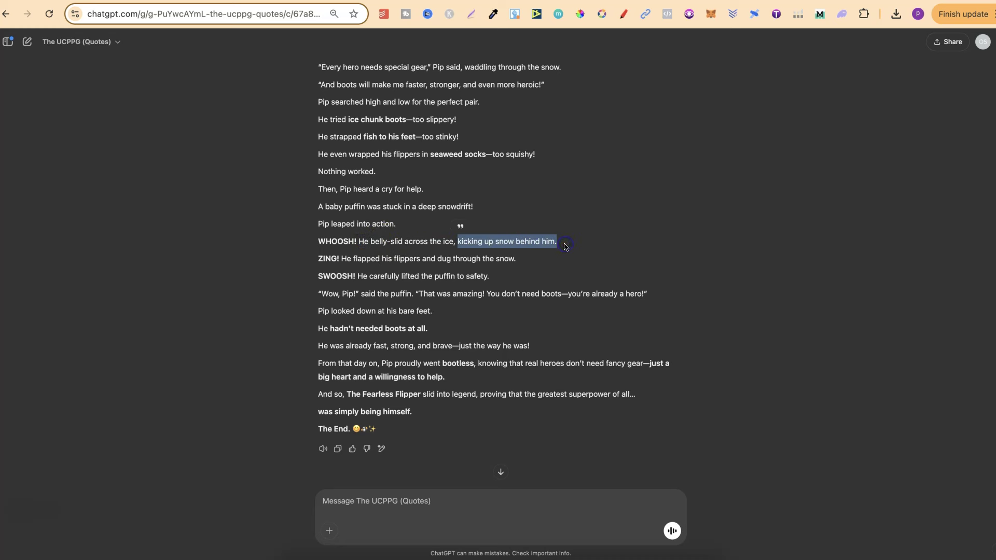
{"action": "left_click", "coordinate": [611, 289]}
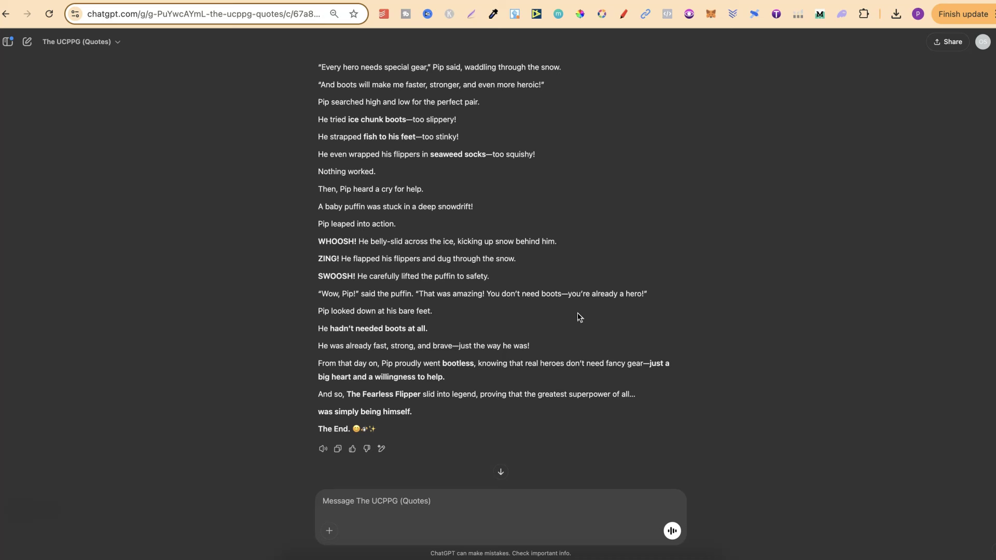
{"action": "left_click_drag", "start_coordinate": [314, 313], "coordinate": [438, 316]}
{"action": "left_click_drag", "start_coordinate": [322, 332], "coordinate": [434, 335]}
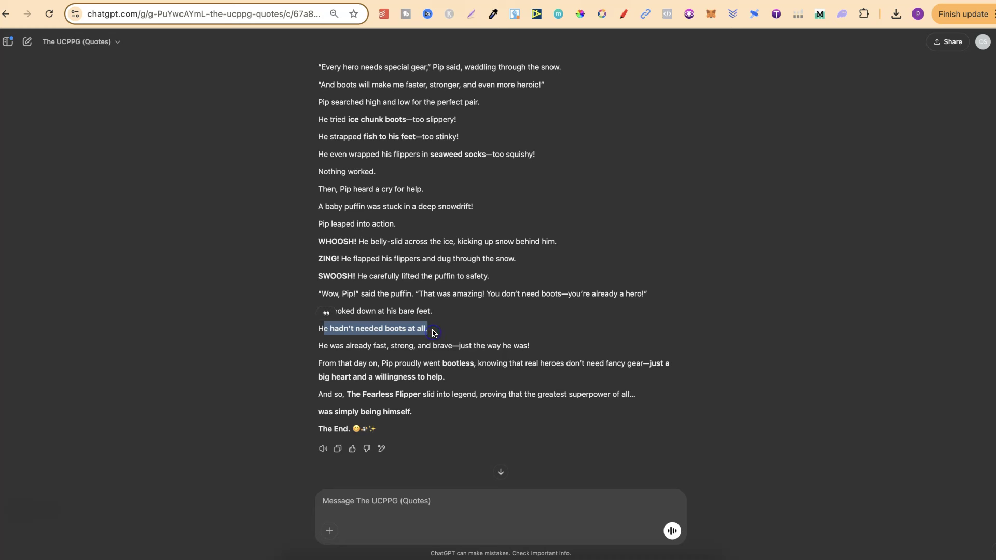
{"action": "left_click", "coordinate": [278, 378]}
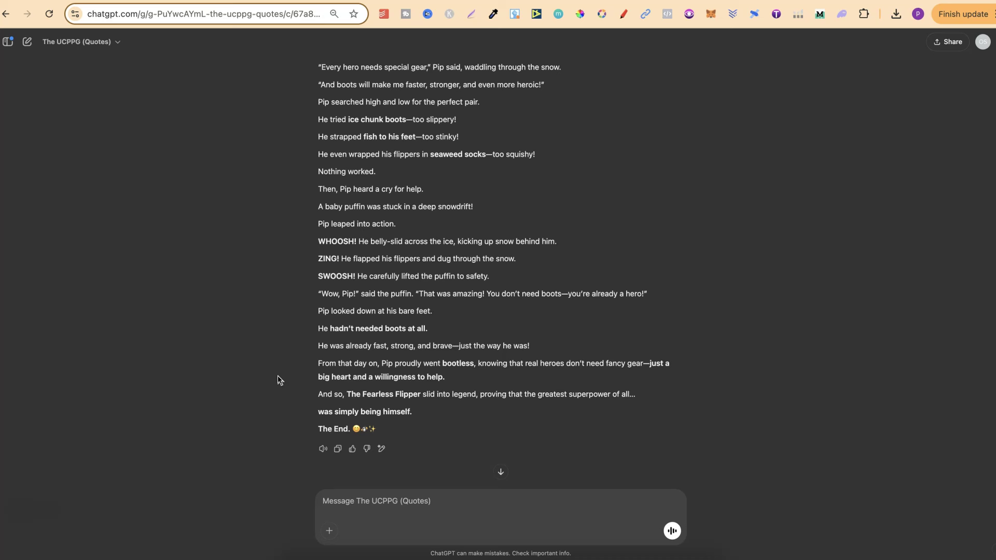
{"action": "left_click", "coordinate": [279, 378]}
{"action": "left_click_drag", "start_coordinate": [476, 396], "coordinate": [348, 393]}
Quote the title "Pip and the Case of the Missing Super Boots" and ask for 5 more titles to fit the story
{"action": "scroll", "coordinate": [550, 315], "scroll_direction": "up", "scroll_amount": 1}
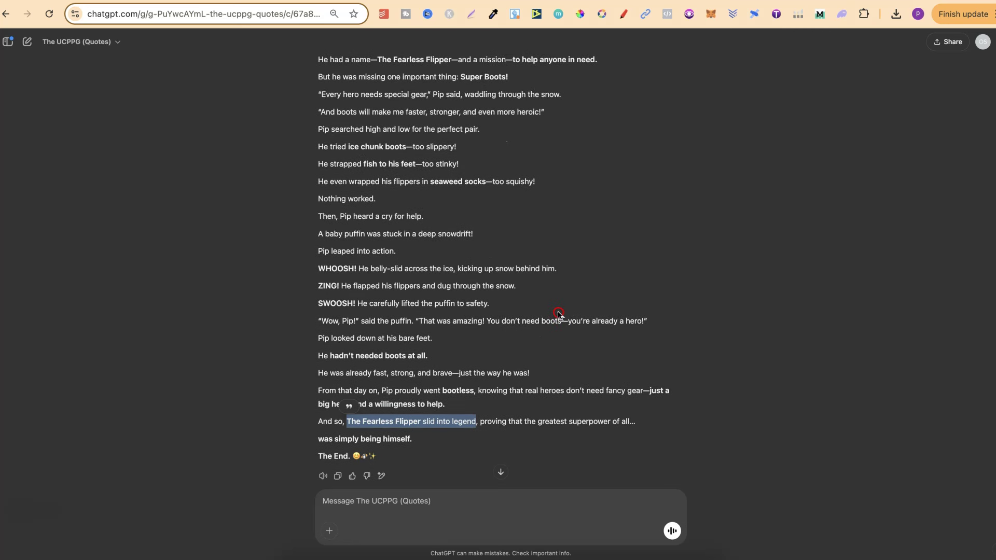
{"action": "scroll", "coordinate": [558, 315], "scroll_direction": "up", "scroll_amount": 2}
{"action": "right_click", "coordinate": [558, 314]}
{"action": "key", "text": "Escape"}
{"action": "left_click", "coordinate": [609, 314]}
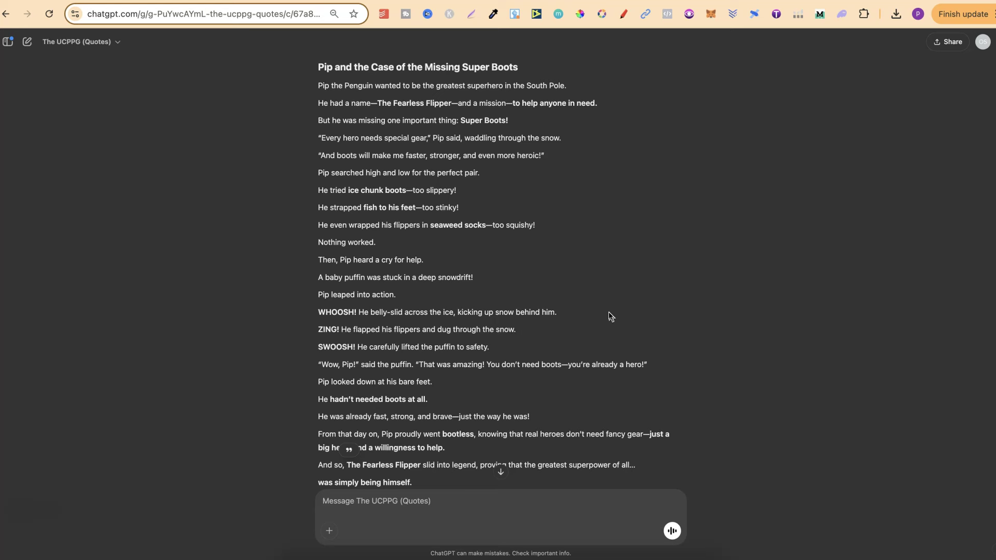
{"action": "scroll", "coordinate": [611, 316], "scroll_direction": "up", "scroll_amount": 1}
{"action": "left_click_drag", "start_coordinate": [520, 100], "coordinate": [311, 100]}
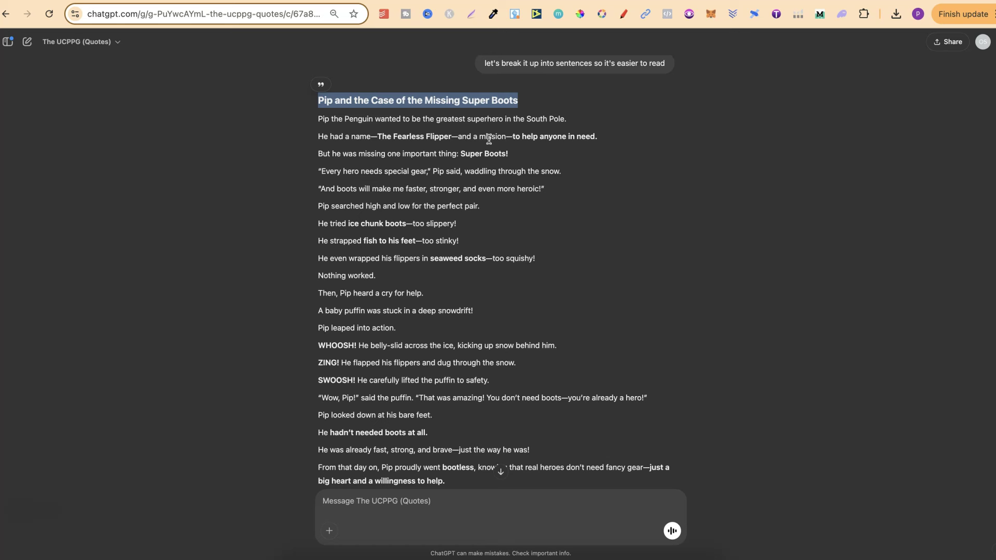
{"action": "left_click", "coordinate": [320, 85]}
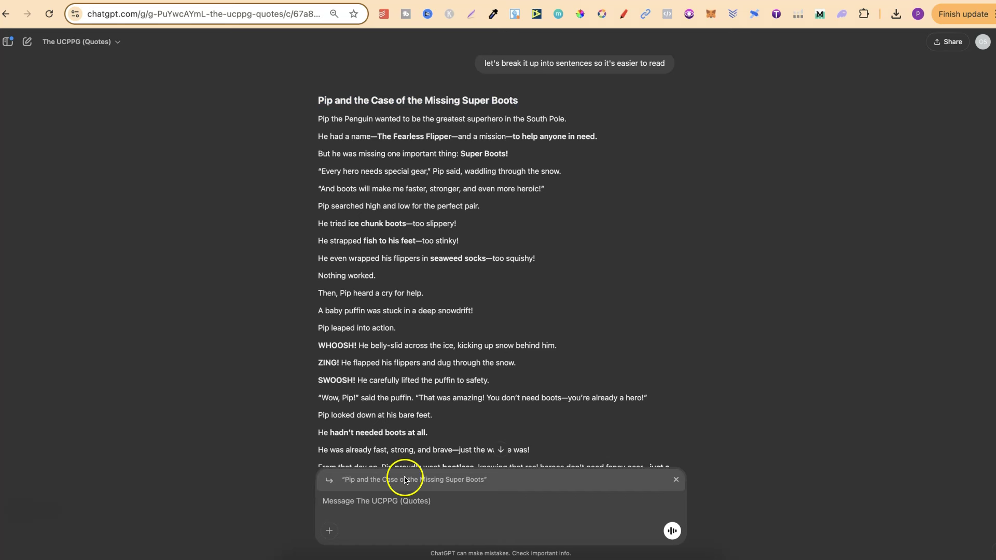
{"action": "type", "text": "ets create 5 more titles to fit the story"}
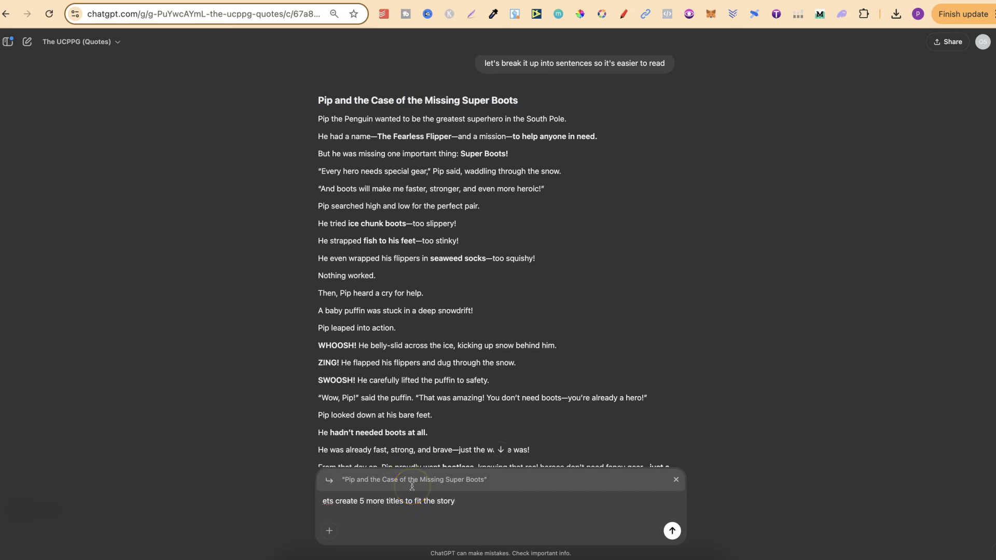
{"action": "key", "text": "Return"}
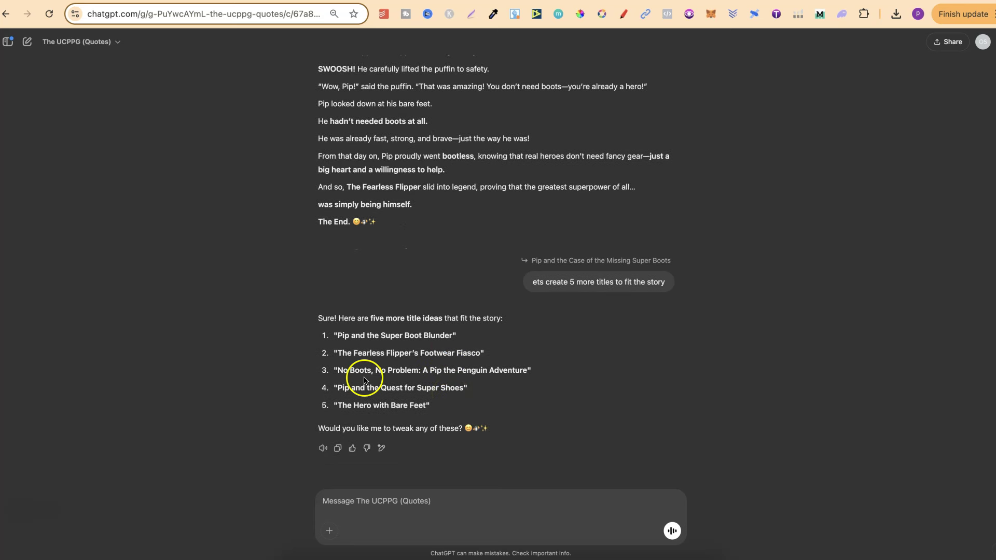
{"action": "left_click_drag", "start_coordinate": [481, 353], "coordinate": [348, 355]}
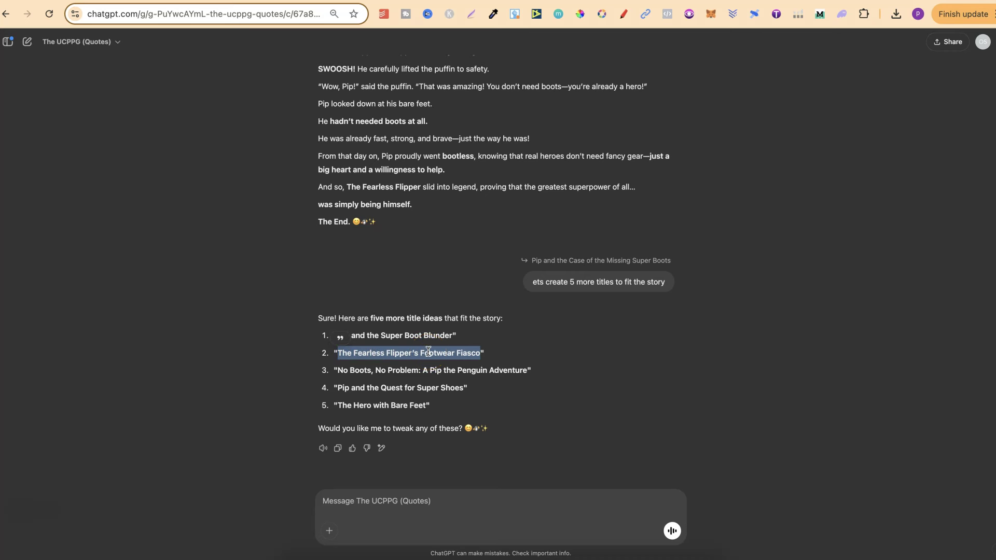
Copy the whole sentence-by-sentence story, from its title through the ending
{"action": "scroll", "coordinate": [428, 352], "scroll_direction": "up", "scroll_amount": 5}
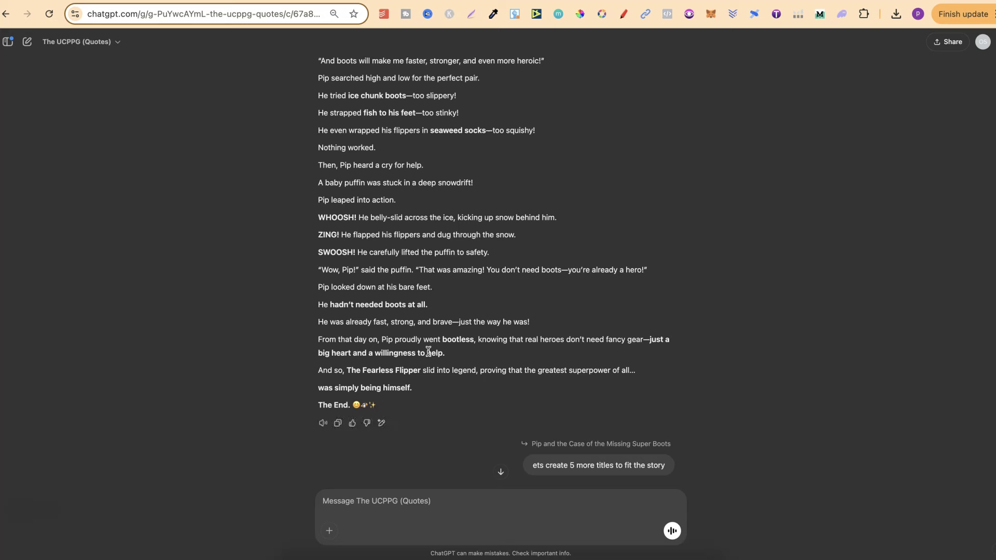
{"action": "left_click", "coordinate": [381, 460]}
{"action": "left_click_drag", "start_coordinate": [381, 460], "coordinate": [318, 171]}
{"action": "right_click", "coordinate": [346, 175]}
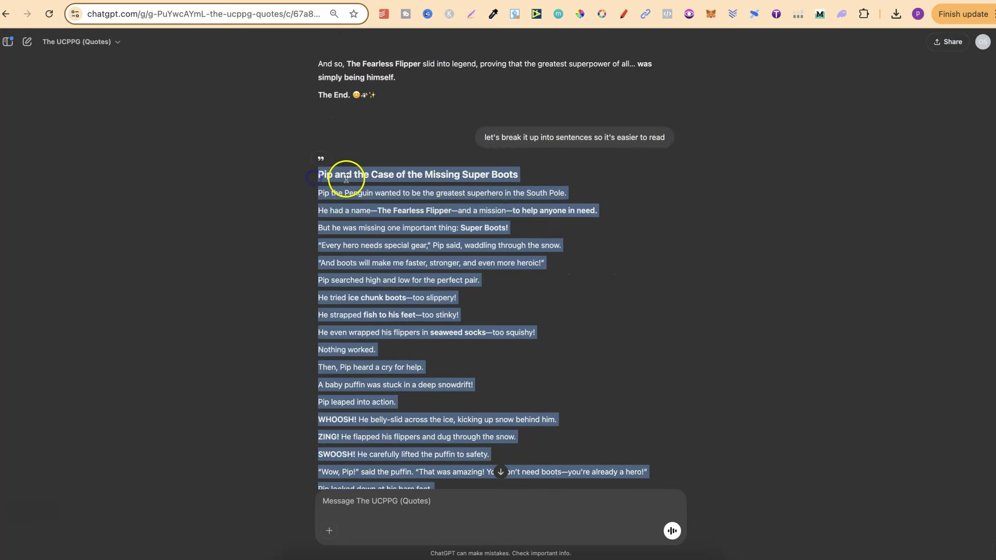
{"action": "left_click", "coordinate": [376, 206]}
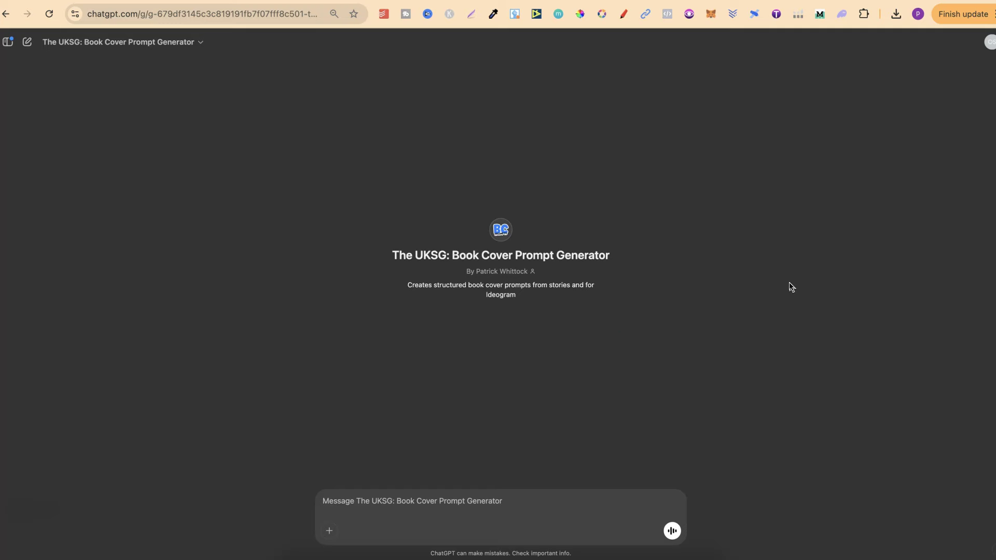
Submit the copied story to The UKSG: Book Cover Prompt Generator, and open its other conversation where the story includes an author line
{"action": "left_click", "coordinate": [370, 499]}
{"action": "key", "text": "super+v"}
{"action": "key", "text": "Return"}
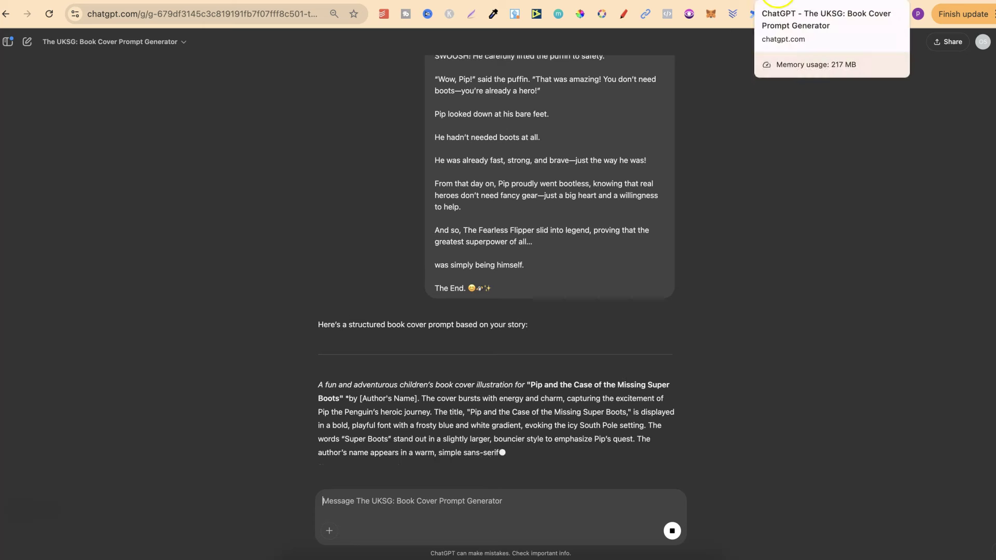
{"action": "left_click", "coordinate": [775, 0]}
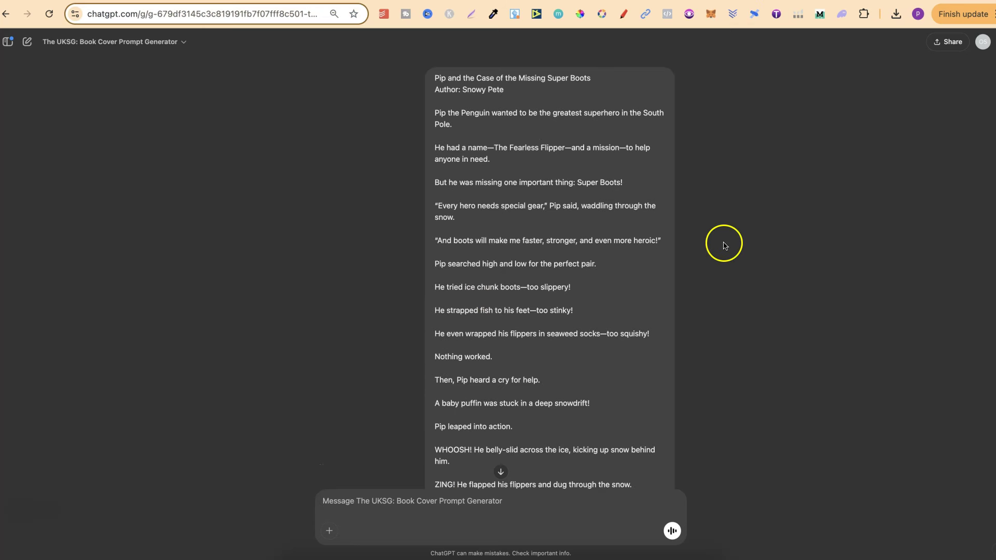
Highlight the author line under the story's title, and go to the generated book cover prompt below the story
{"action": "left_click_drag", "start_coordinate": [507, 92], "coordinate": [434, 89]}
{"action": "left_click_drag", "start_coordinate": [590, 79], "coordinate": [435, 89]}
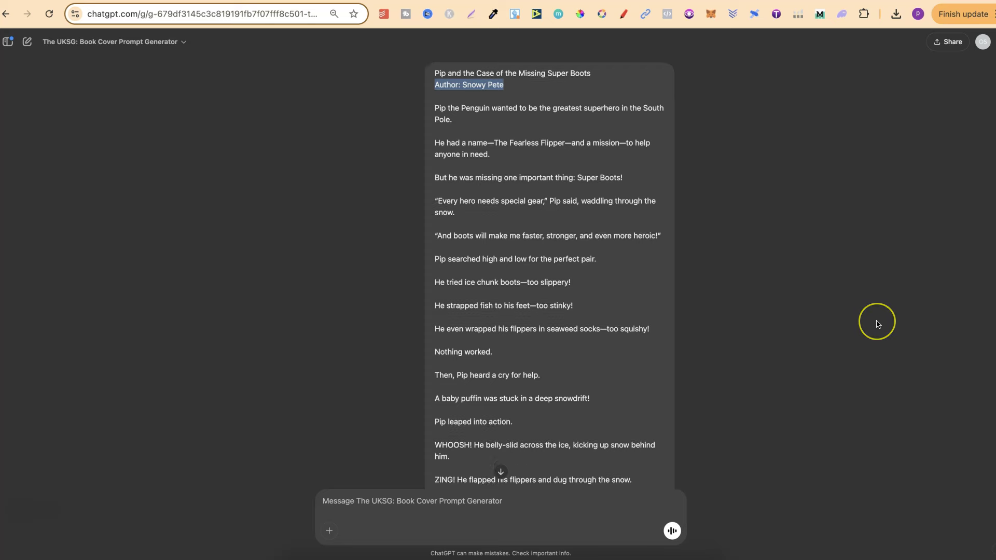
{"action": "scroll", "coordinate": [878, 322], "scroll_direction": "down", "scroll_amount": 15}
{"action": "scroll", "coordinate": [877, 321], "scroll_direction": "down", "scroll_amount": 2}
{"action": "scroll", "coordinate": [876, 321], "scroll_direction": "up", "scroll_amount": 1}
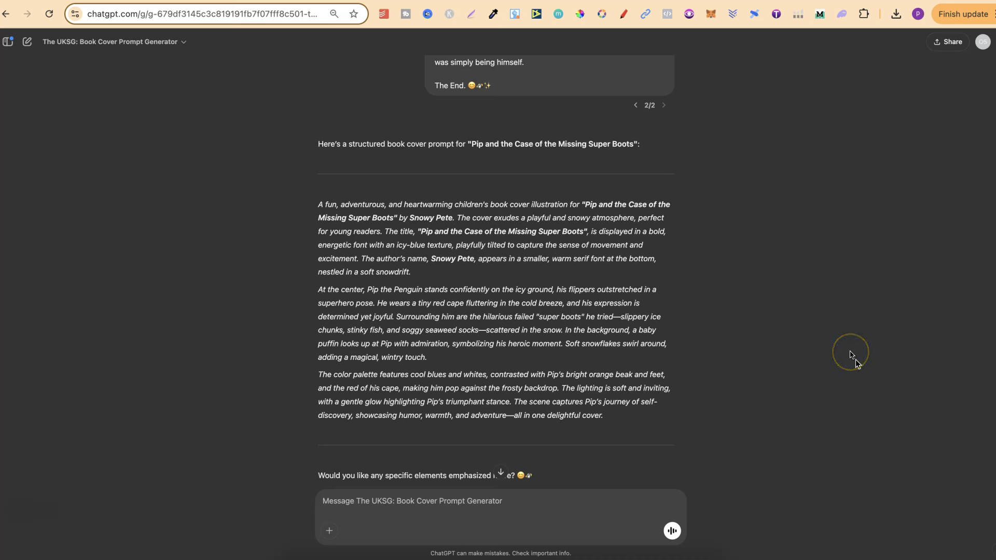
Highlight the author's name and "playful and snowy atmosphere" in the cover prompt, and open a blank chat with the Book Cover Prompt Generator
{"action": "left_click_drag", "start_coordinate": [586, 205], "coordinate": [454, 218]}
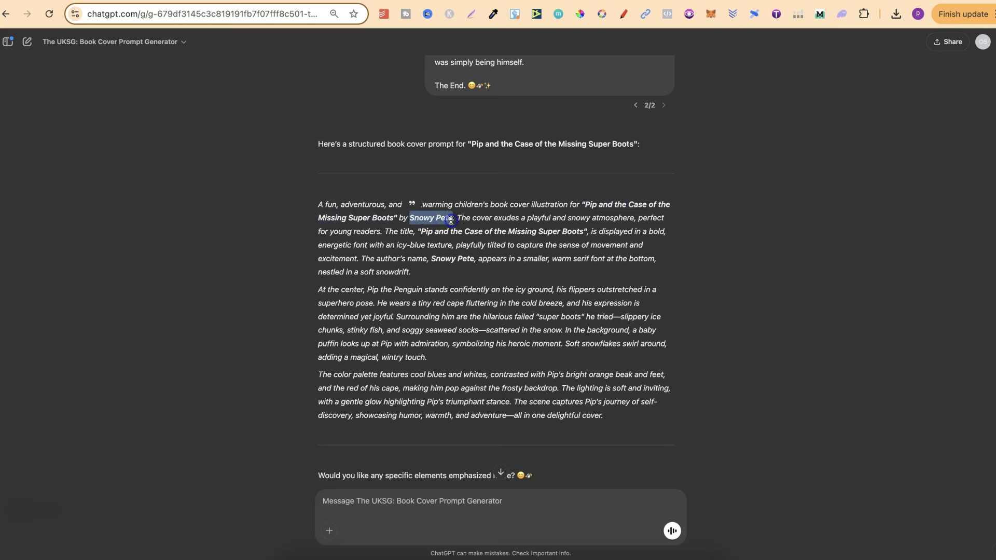
{"action": "left_click_drag", "start_coordinate": [528, 218], "coordinate": [634, 221]}
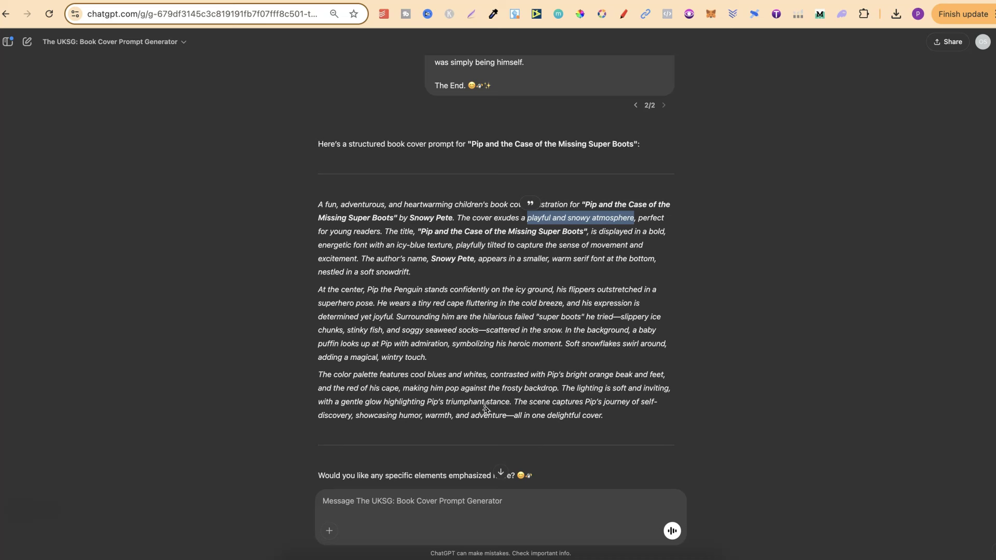
{"action": "left_click", "coordinate": [374, 229]}
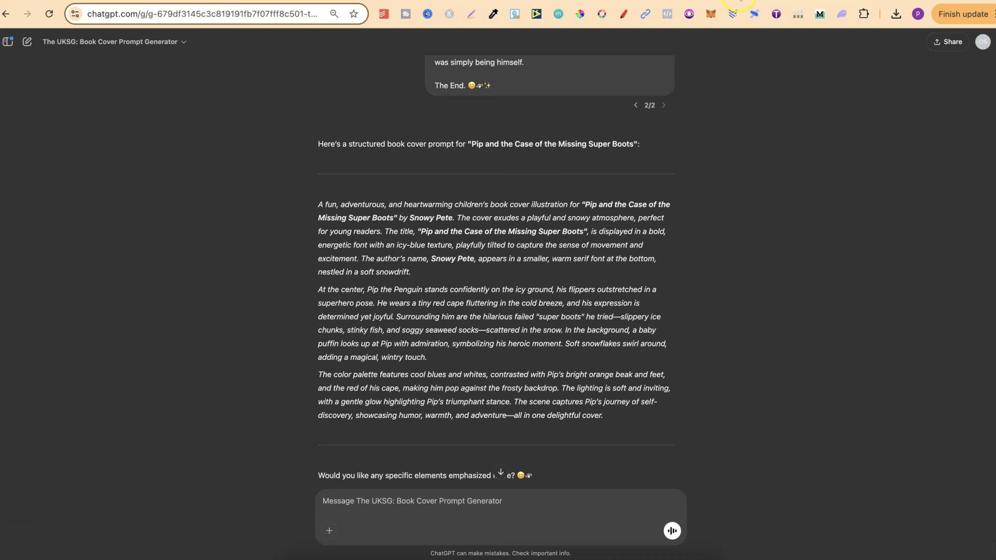
{"action": "key", "text": "super+shift+o"}
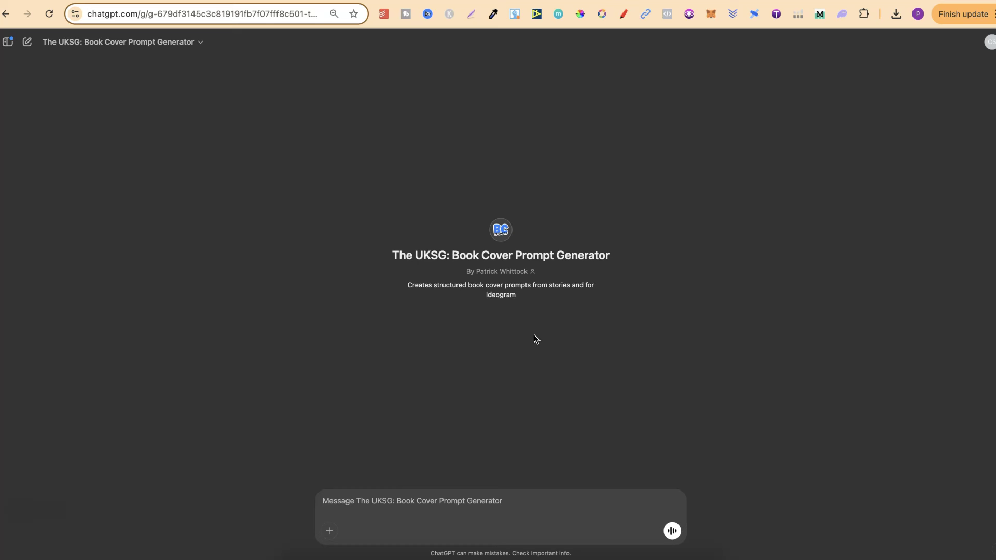
Look over The Ultimate Kids Story Generator offer on its Gumroad page, and switch to the StackinProfit channel's videos on YouTube
{"action": "left_click", "coordinate": [543, 2]}
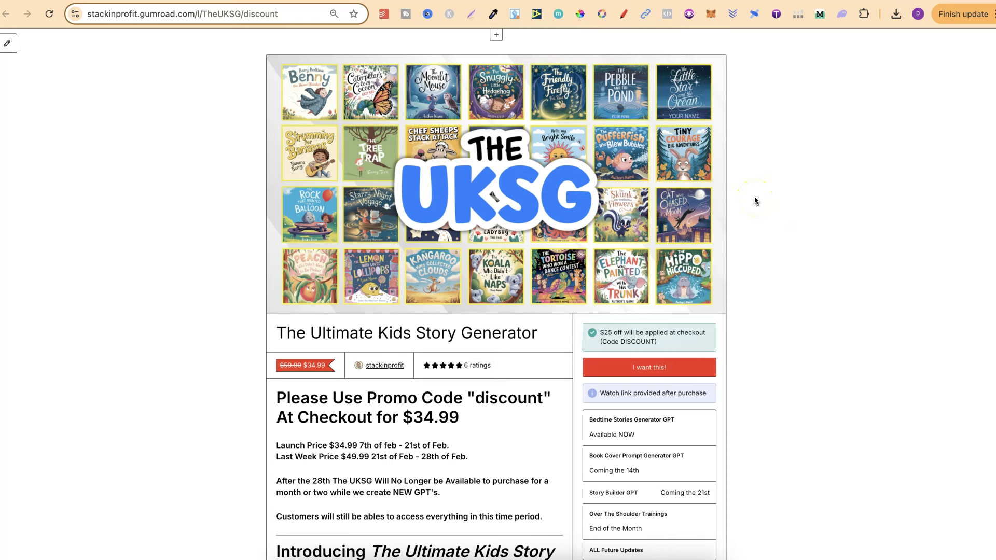
{"action": "scroll", "coordinate": [755, 200], "scroll_direction": "down", "scroll_amount": 3}
{"action": "scroll", "coordinate": [755, 200], "scroll_direction": "up", "scroll_amount": 2}
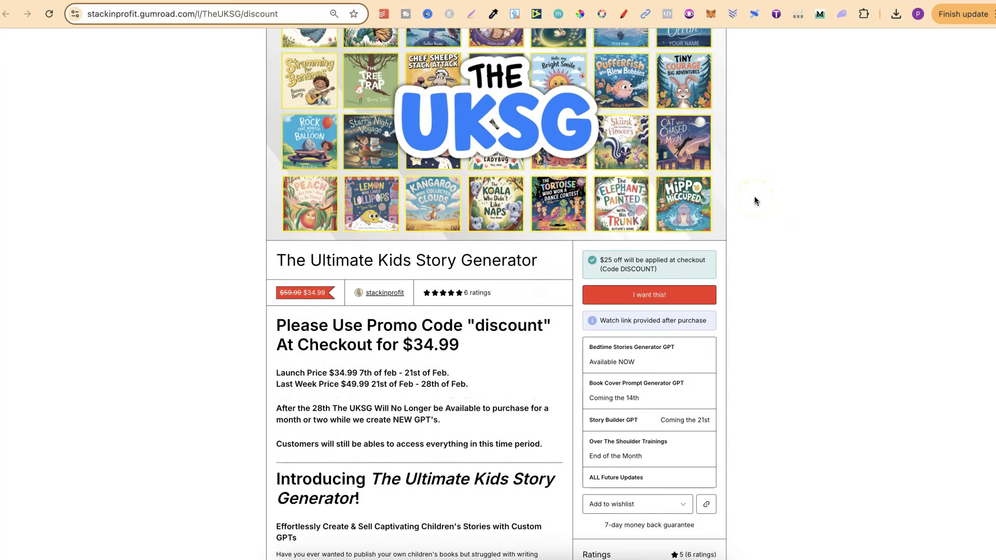
{"action": "left_click", "coordinate": [596, 2]}
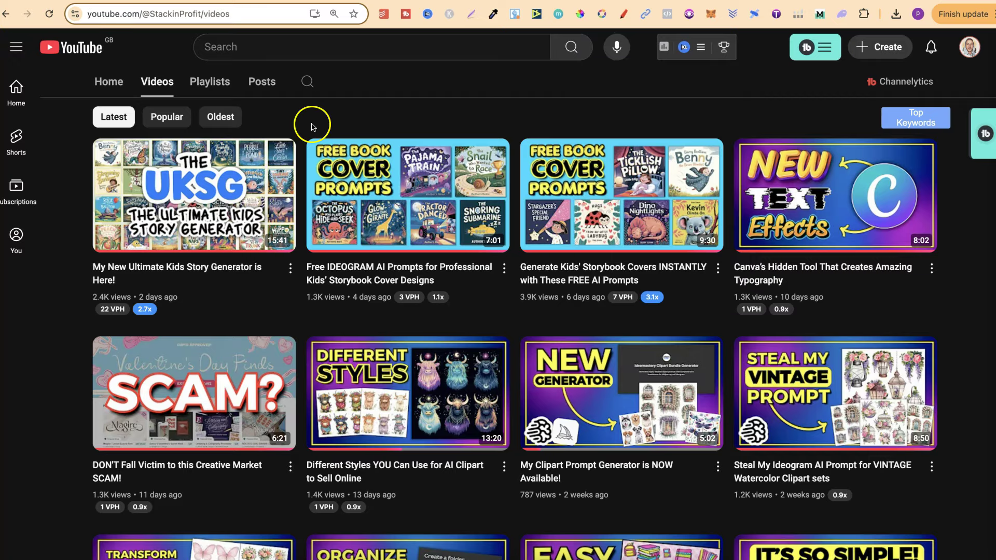